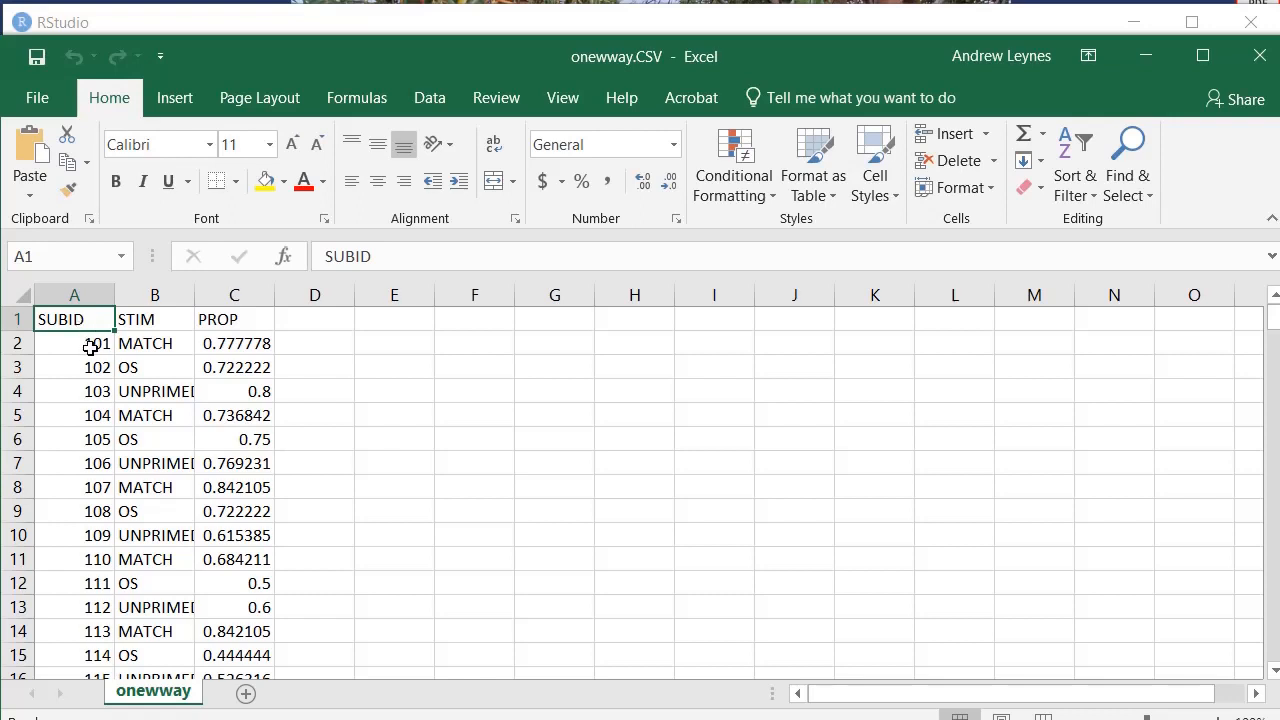
Examine the subject IDs in the SUBID column through the end of the onewway data.
click(90, 346)
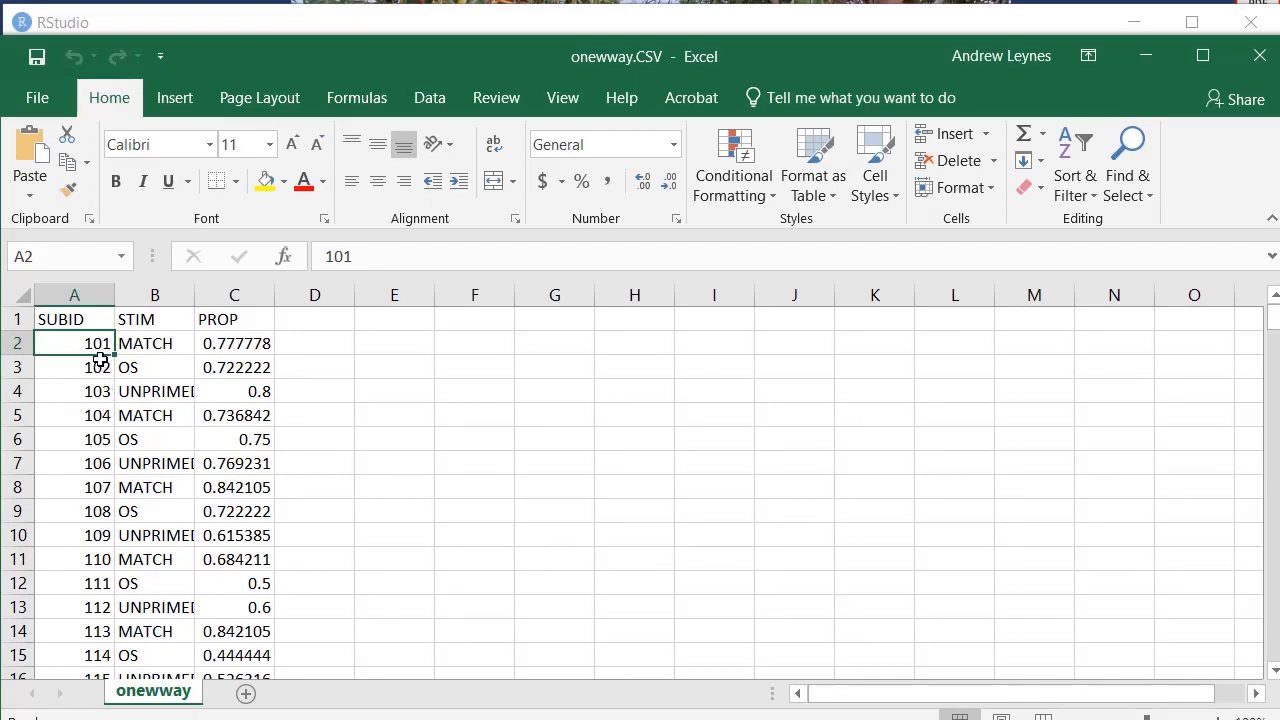
scroll(100, 360, down, 20)
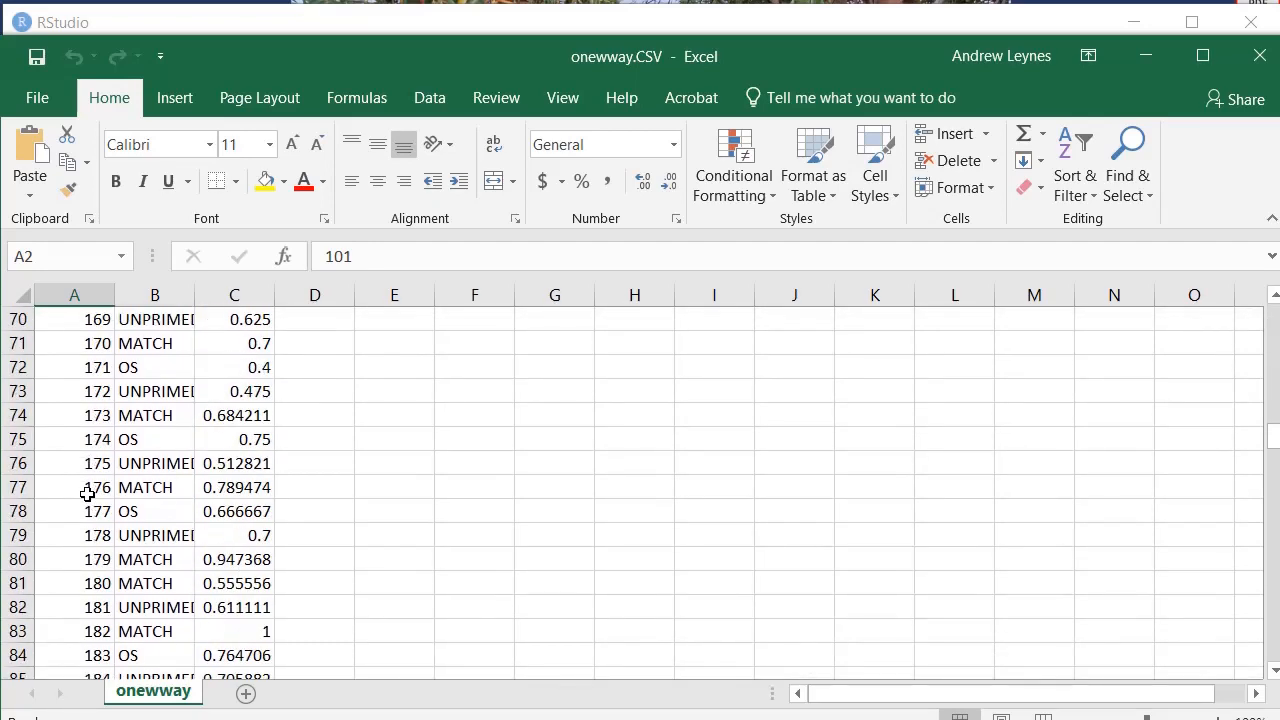
scroll(88, 494, down, 9)
scroll(88, 494, up, 20)
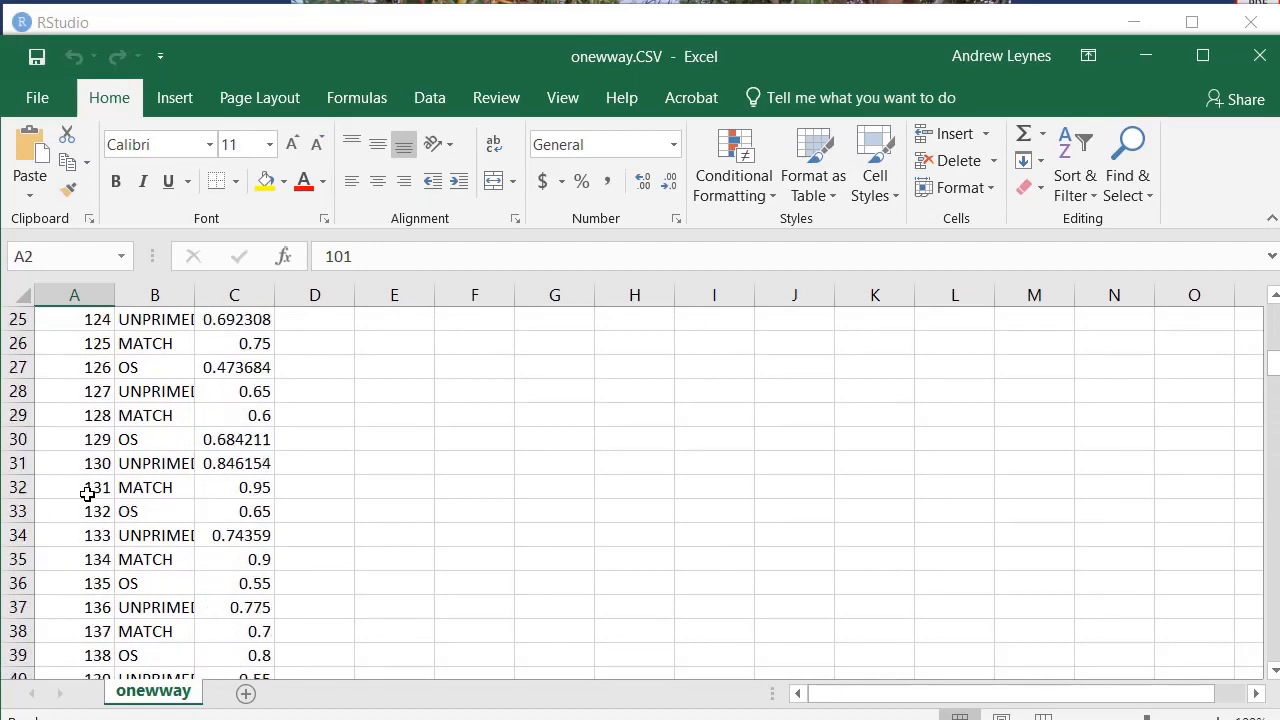
scroll(88, 494, up, 8)
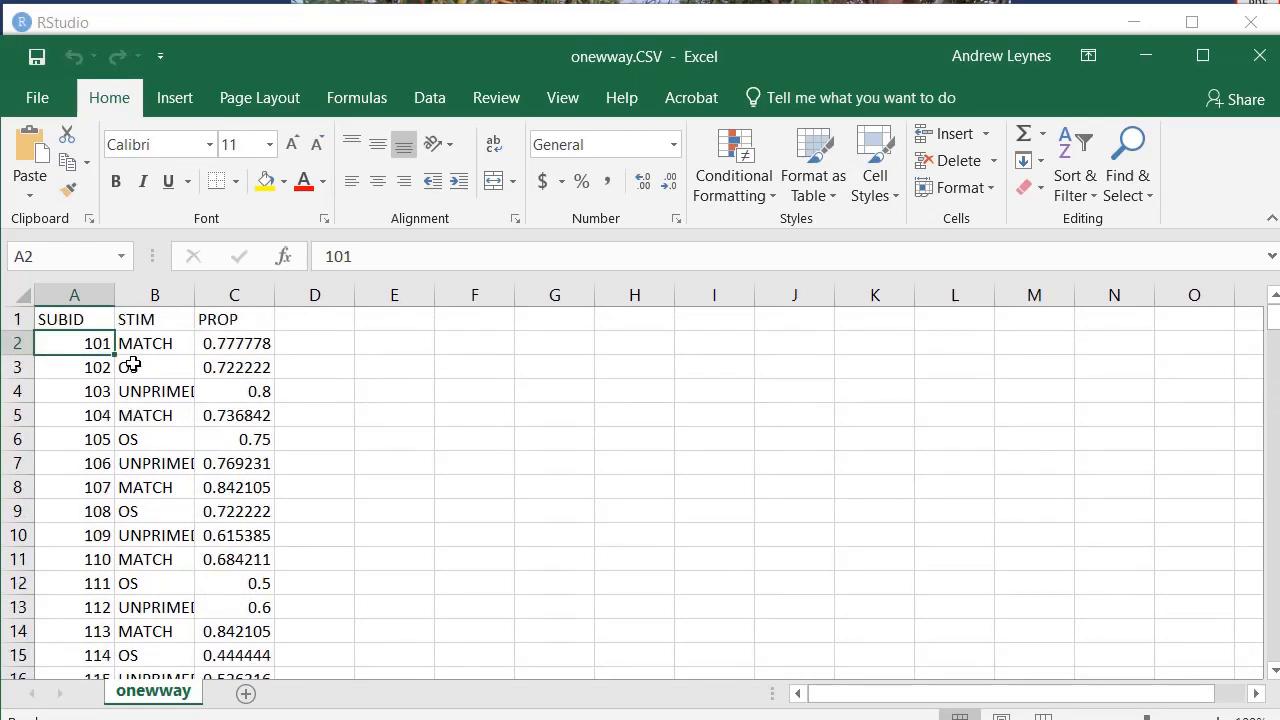
Examine the STIM column's MATCH, OS and UNPRIMED conditions across the data rows.
click(140, 322)
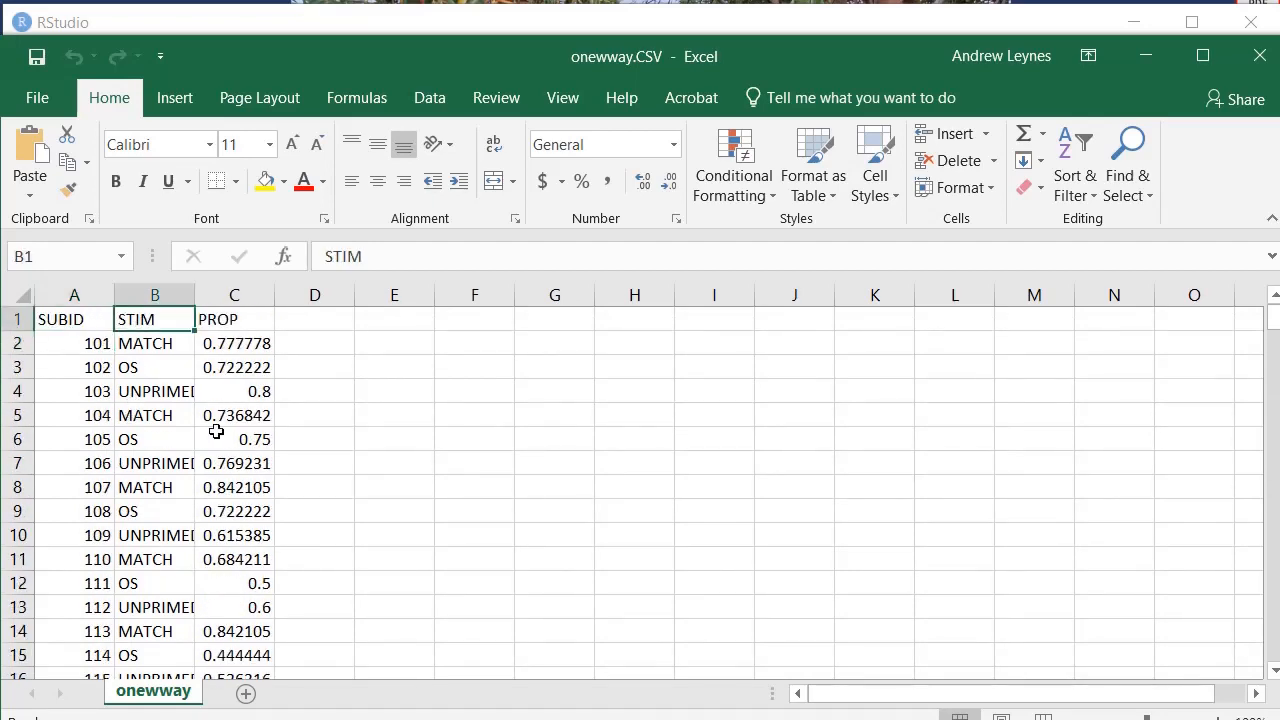
click(143, 348)
click(144, 372)
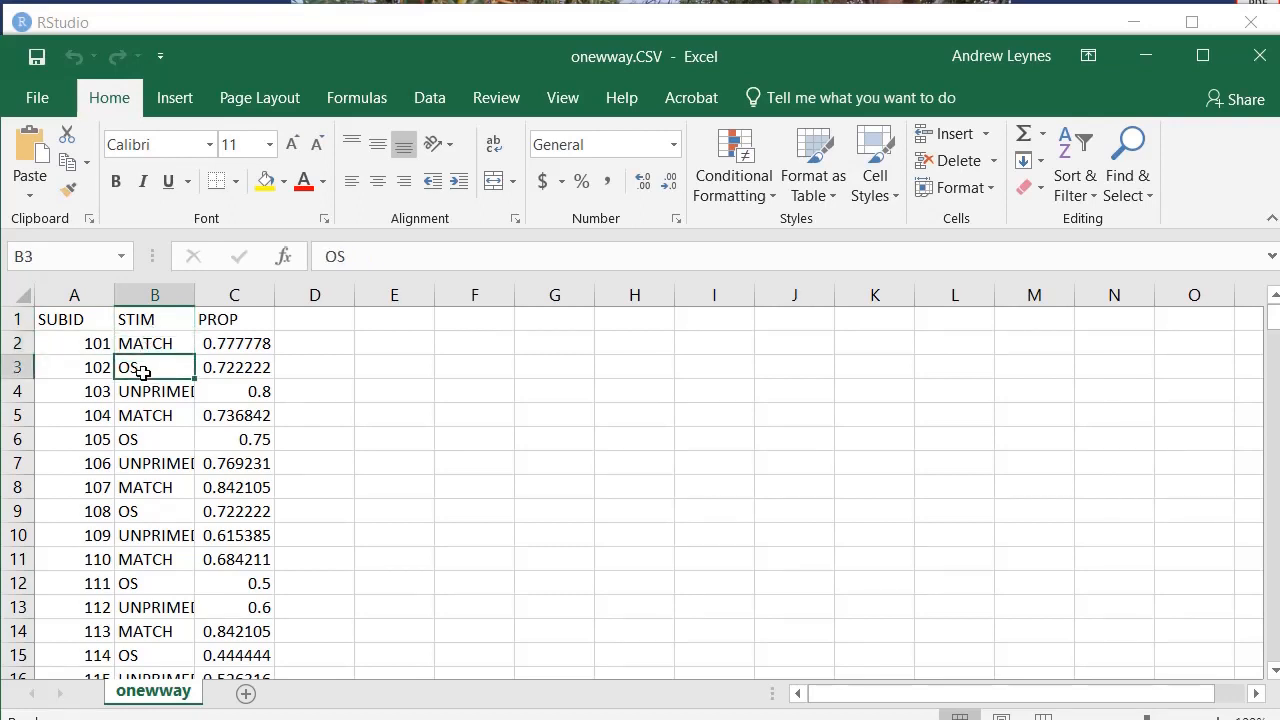
click(156, 392)
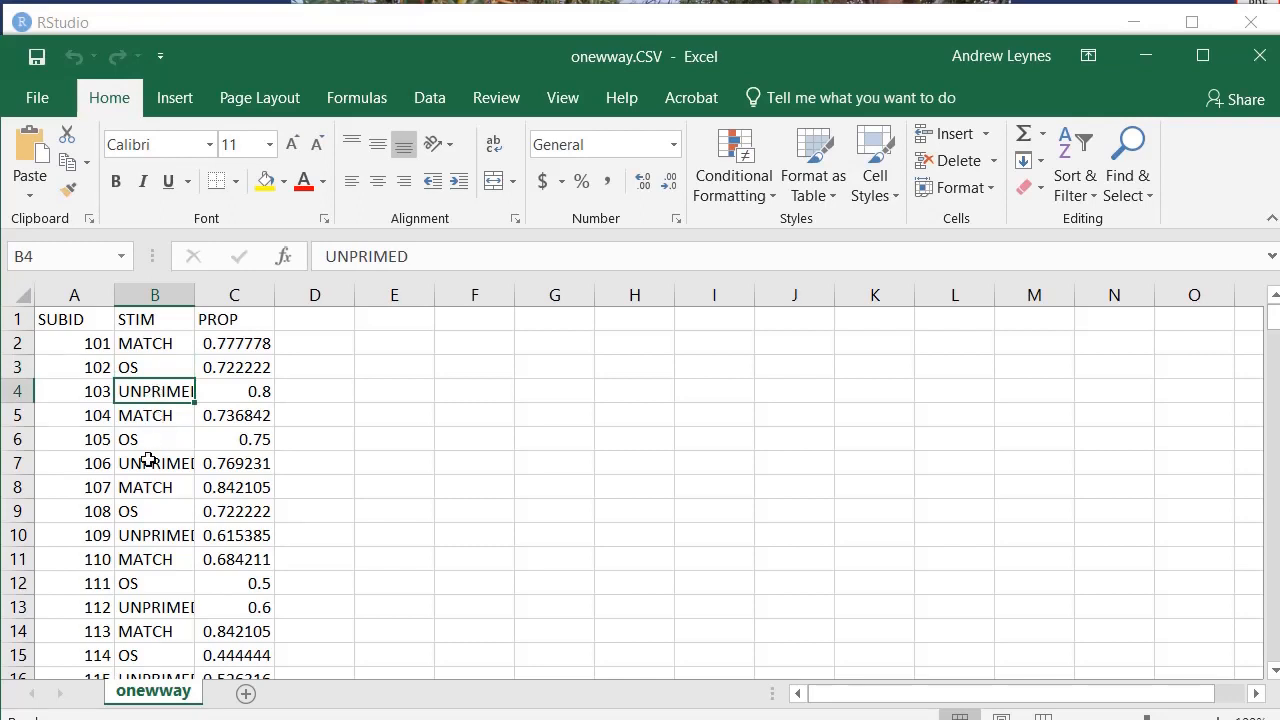
scroll(151, 561, down, 17)
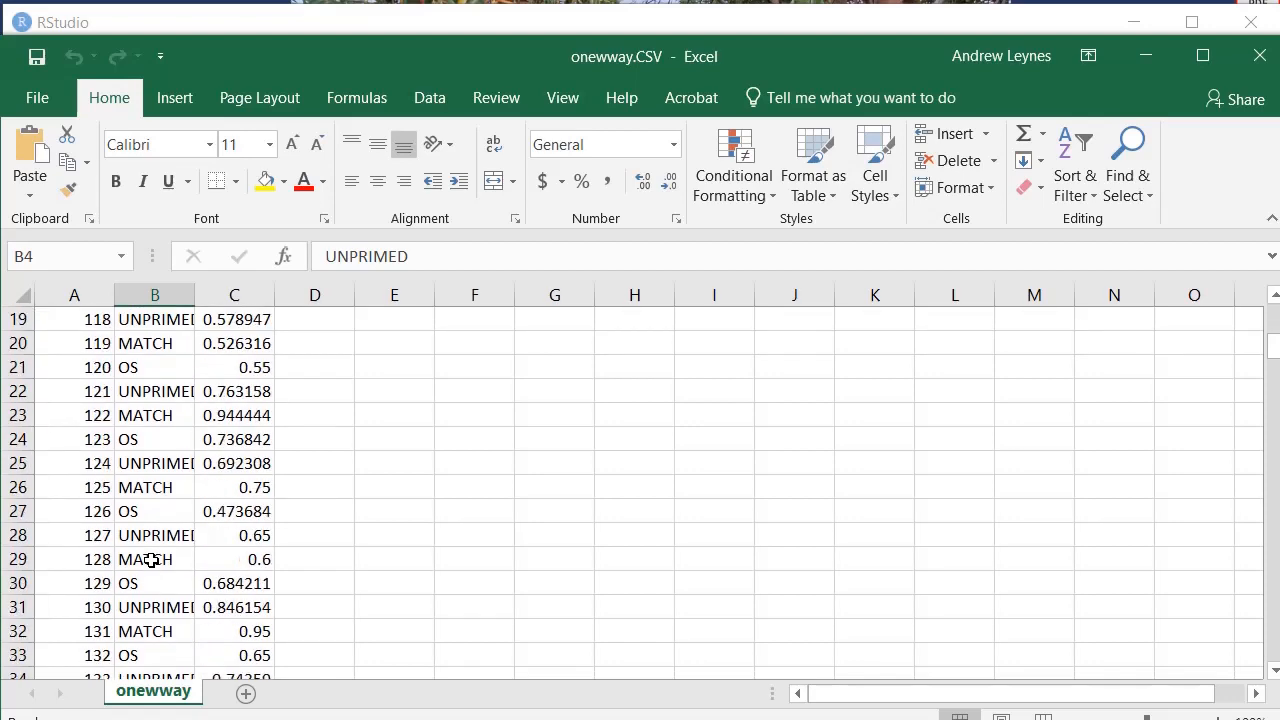
scroll(151, 561, down, 5)
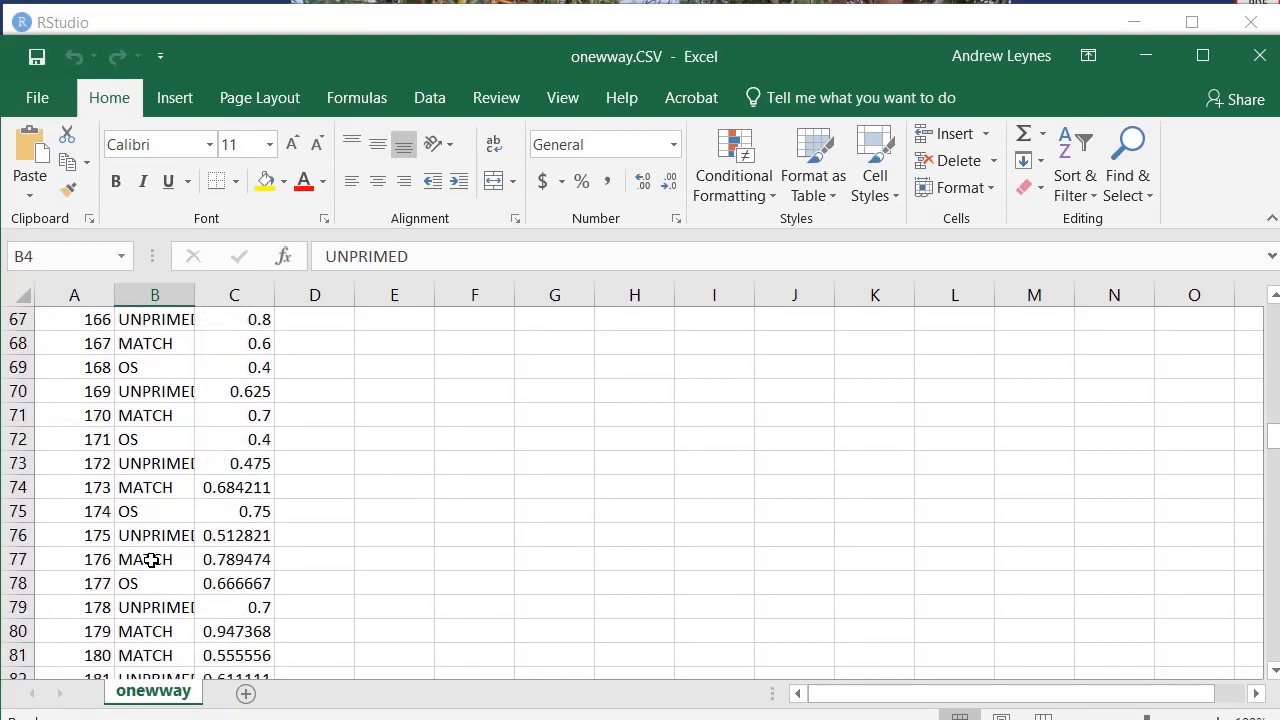
scroll(151, 561, up, 19)
scroll(151, 561, up, 3)
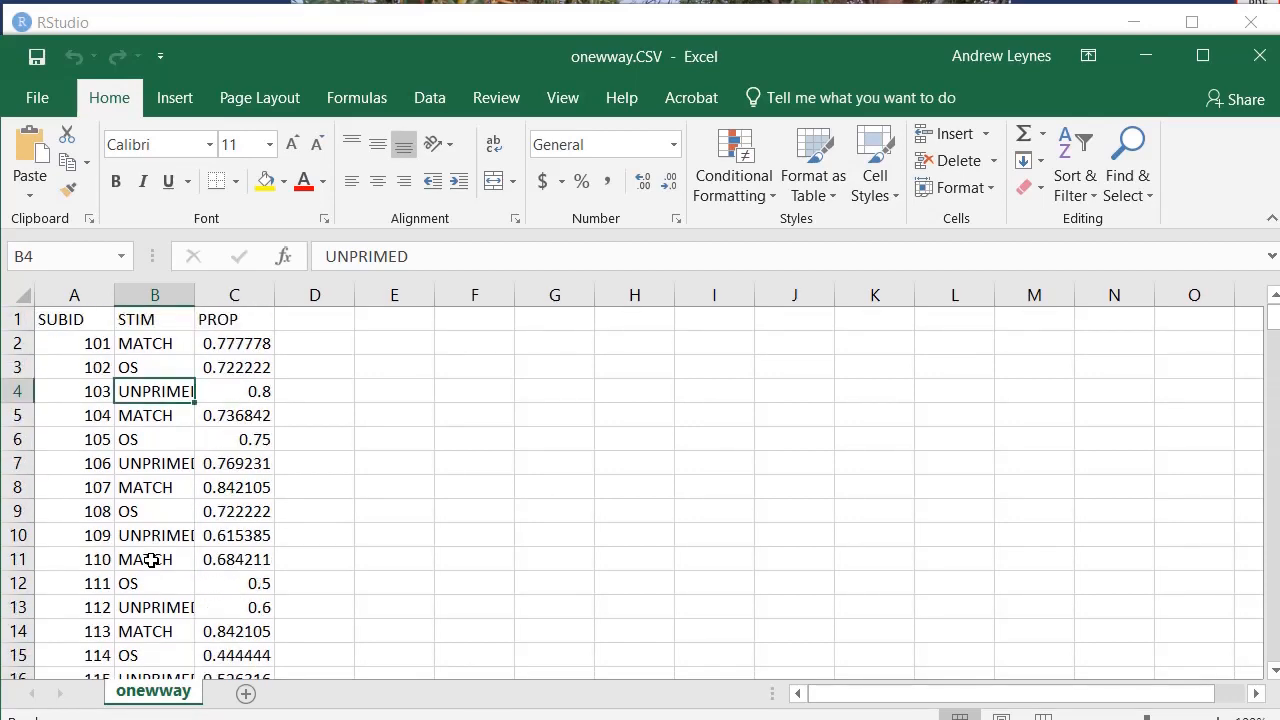
click(153, 346)
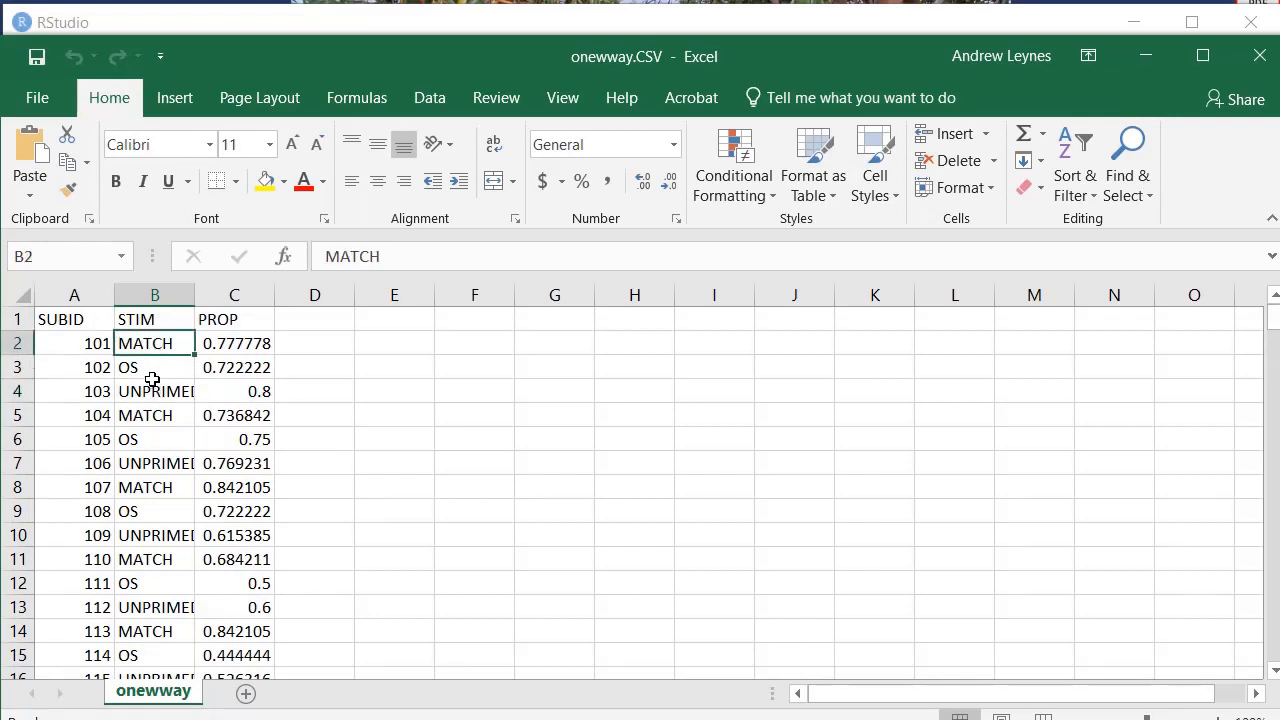
click(154, 322)
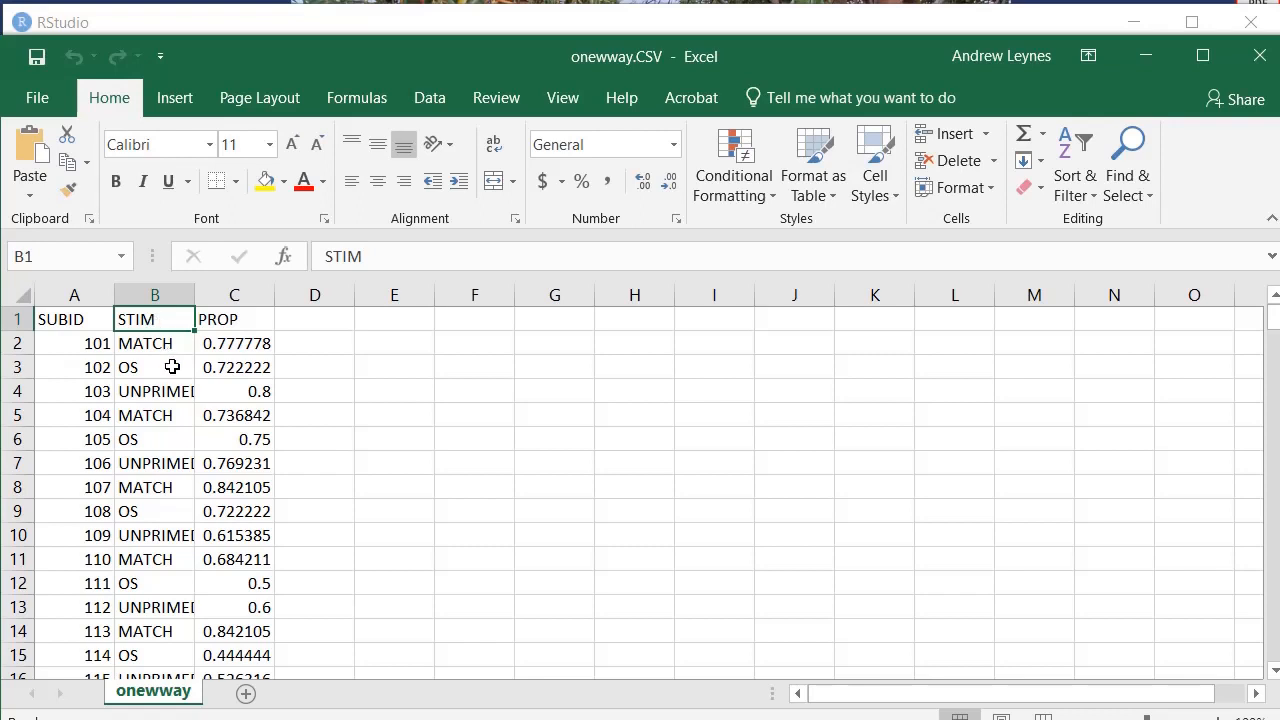
Look over the dependent-variable values in the PROP column.
click(217, 327)
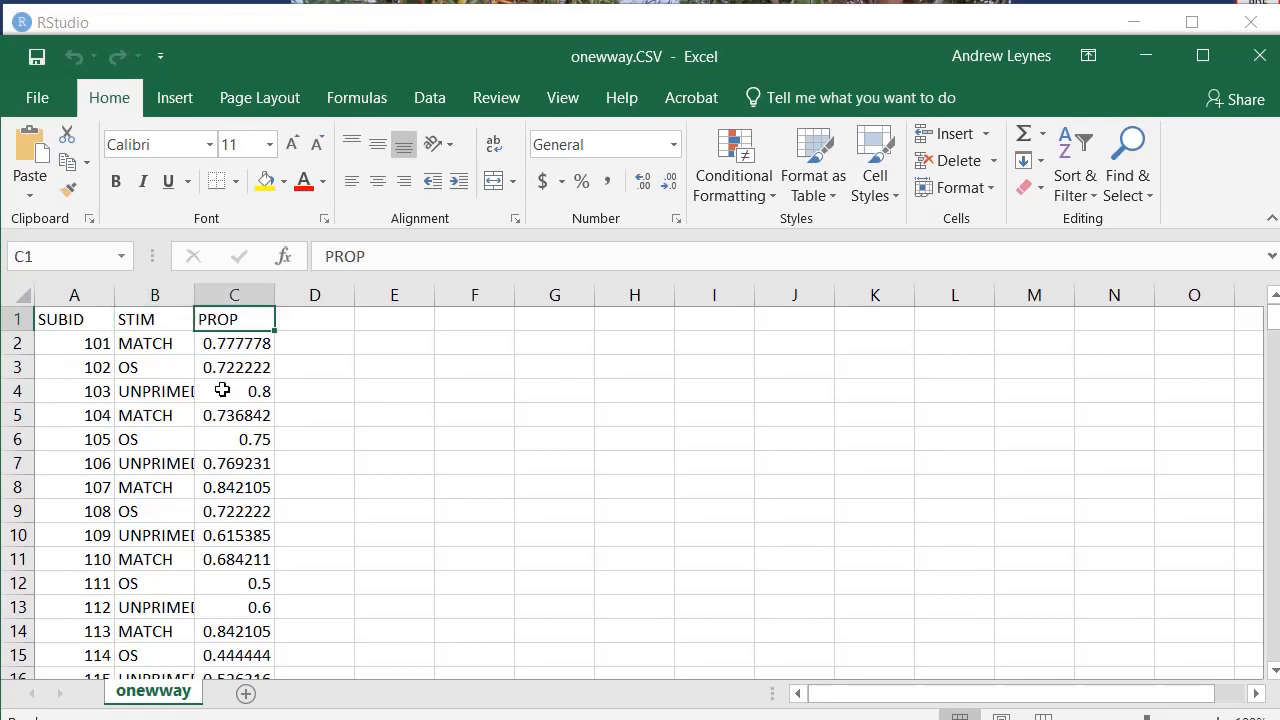
scroll(220, 491, down, 9)
scroll(221, 497, up, 9)
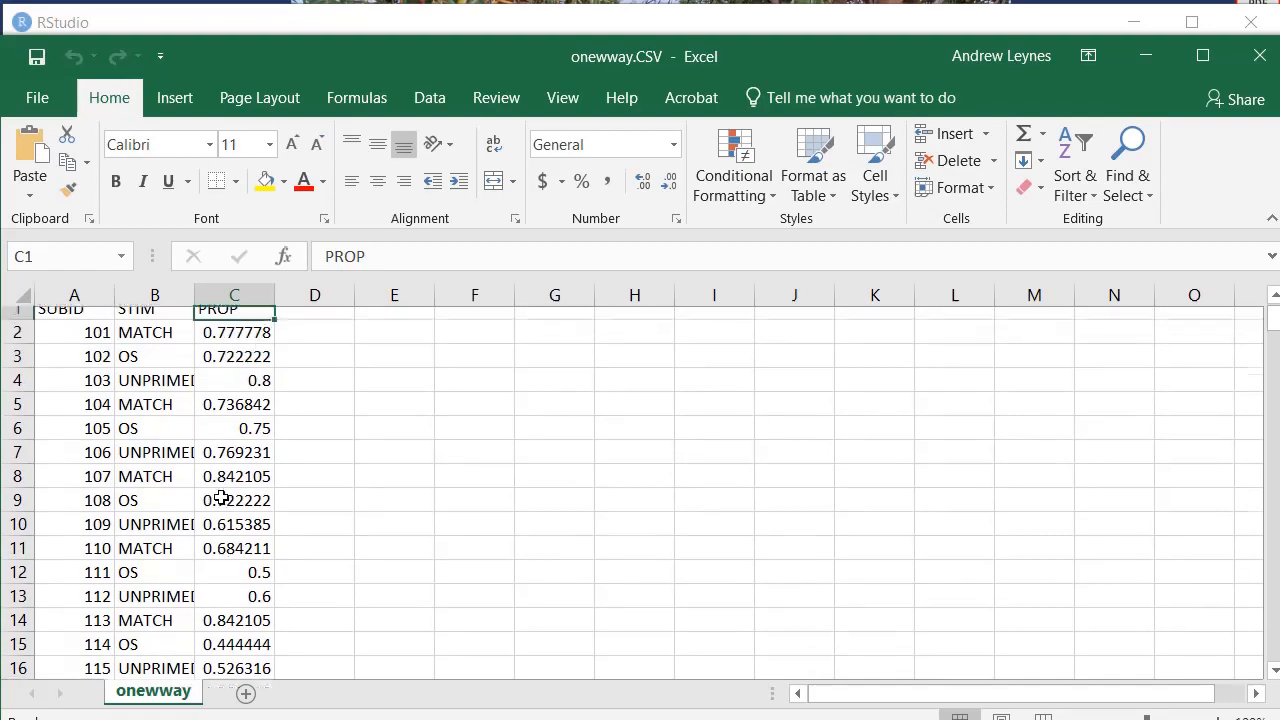
Check the CSV (Comma delimited) format for saving onewway.CSV in the RStudioDemo folder, without saving.
click(30, 96)
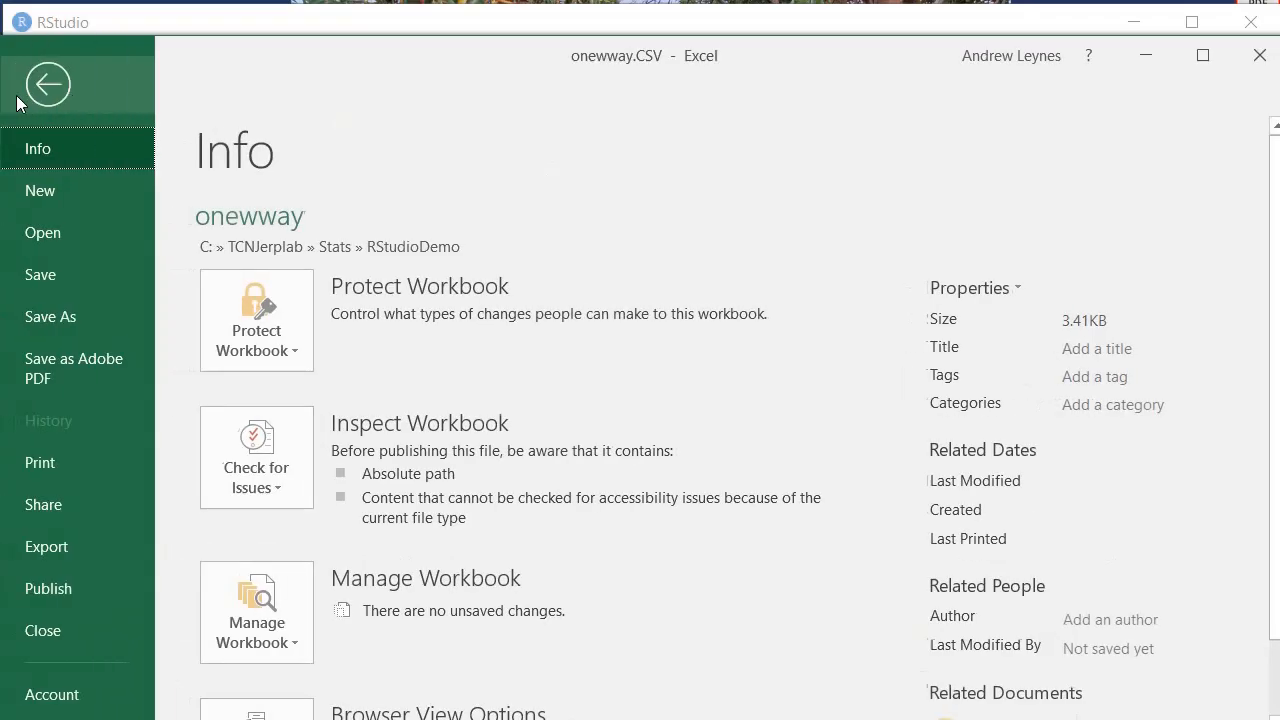
click(22, 320)
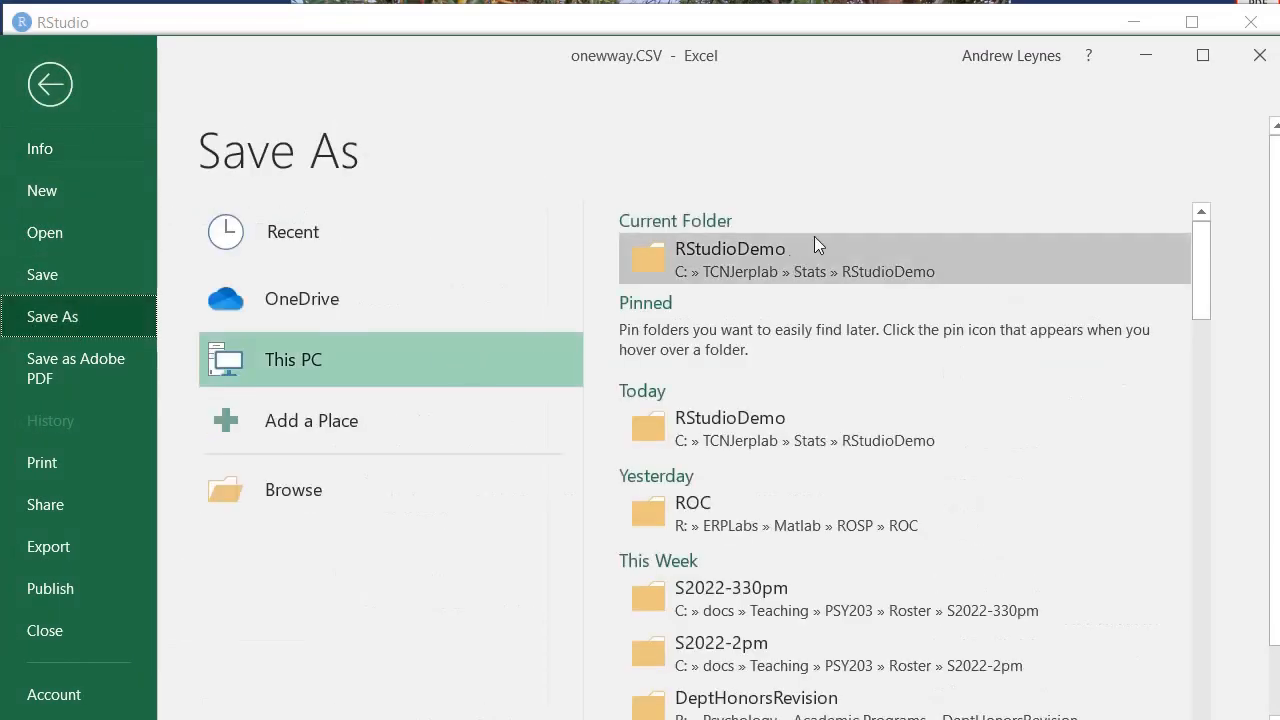
click(814, 236)
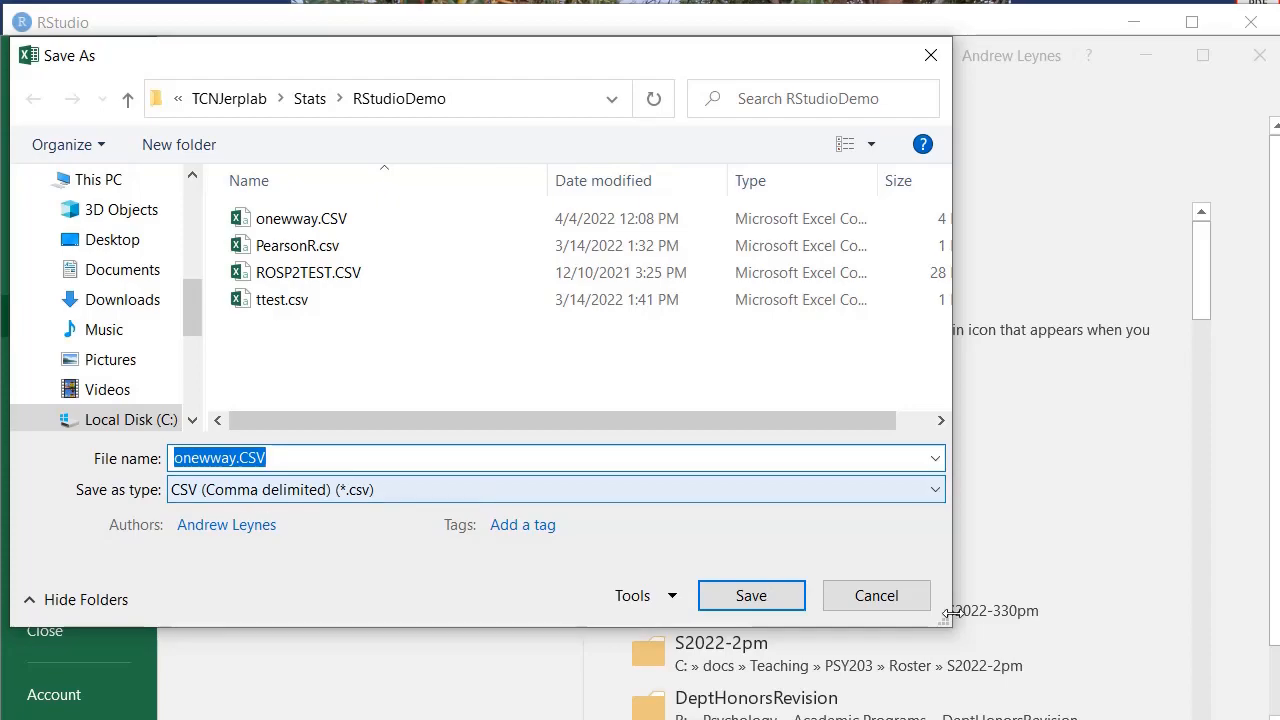
click(908, 606)
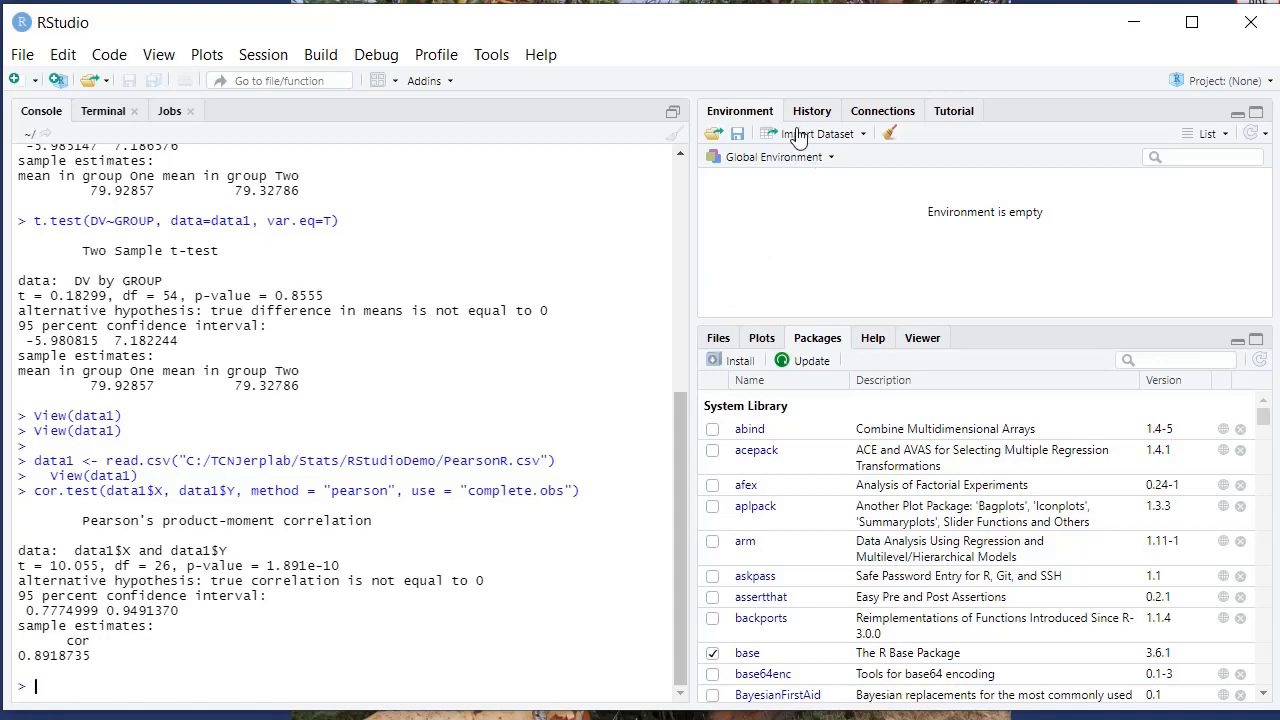
In RStudio, start a base text dataset import and open onewway.CSV from C:, TCNJerplab, Stats, RStudioDemo.
click(22, 55)
mouse_move(133, 277)
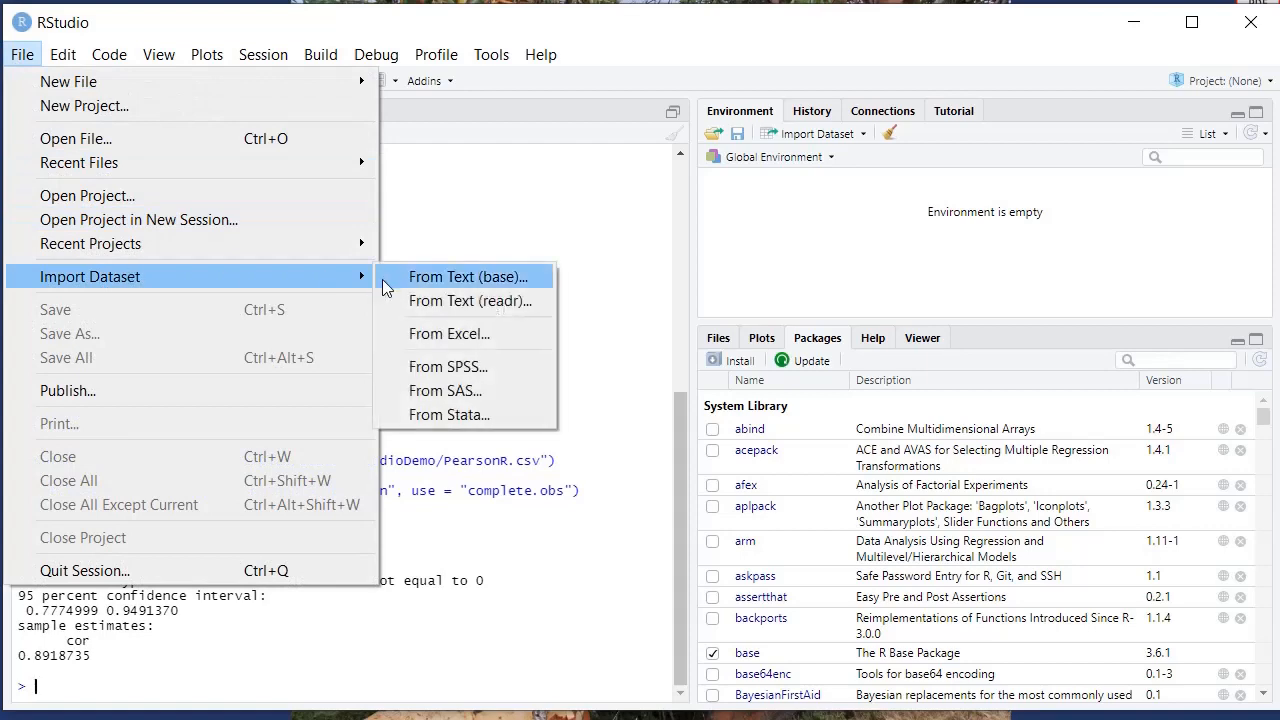
click(440, 277)
scroll(416, 303, down, 10)
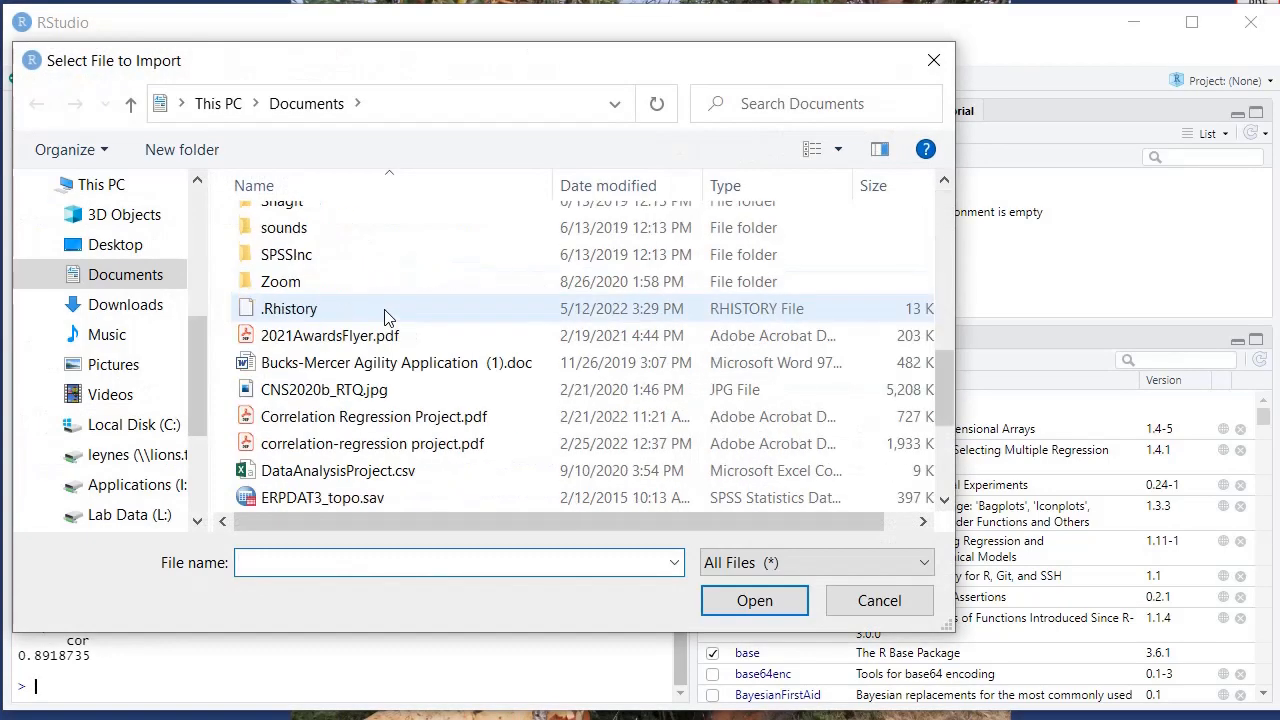
click(120, 424)
scroll(265, 418, down, 3)
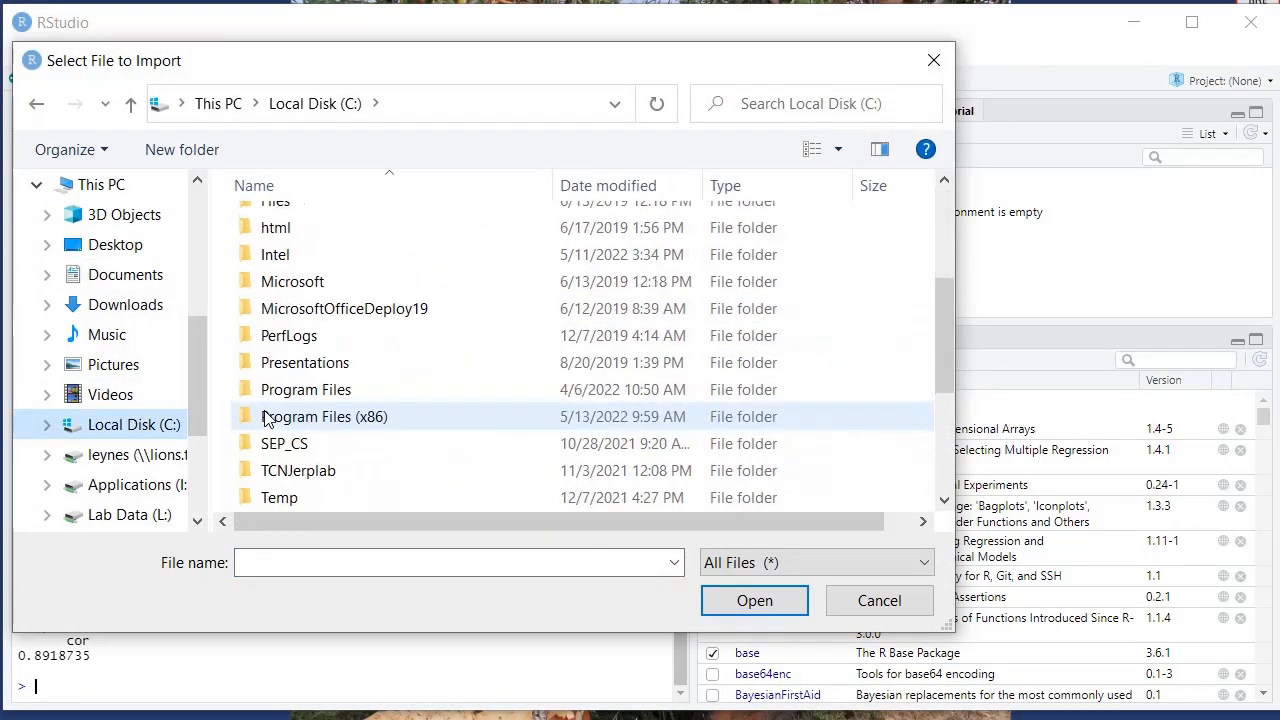
click(290, 474)
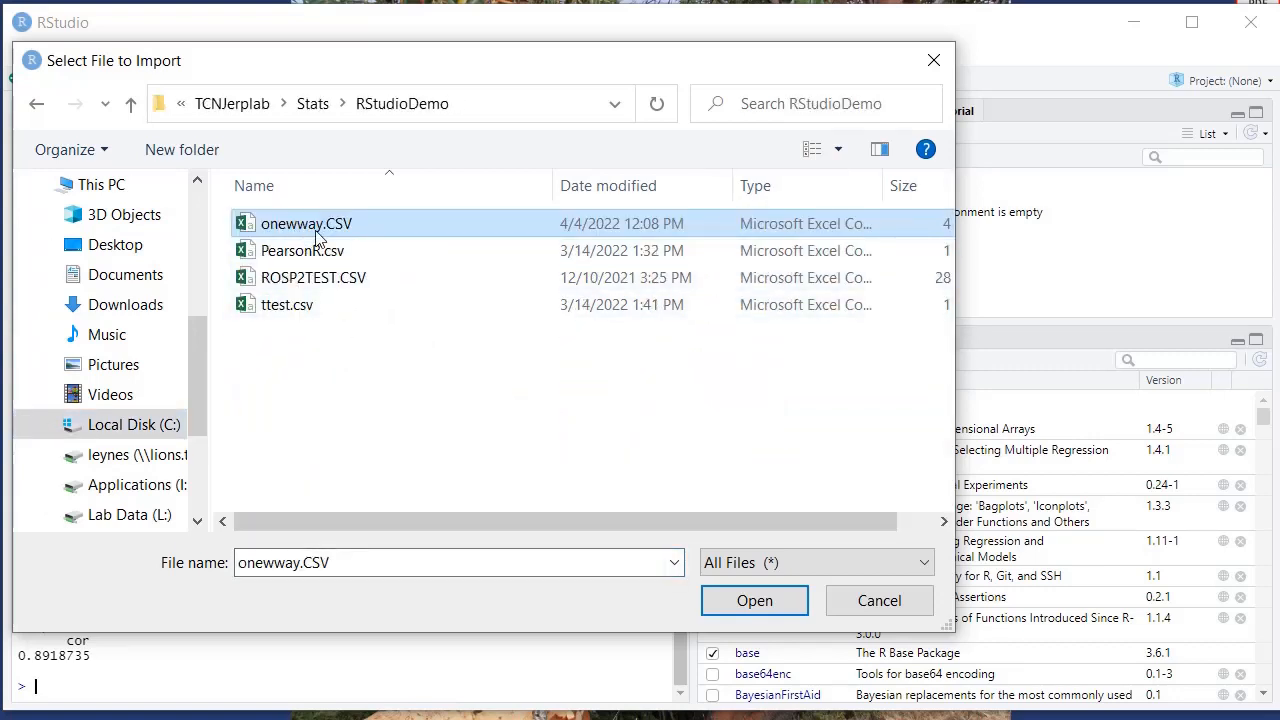
click(737, 605)
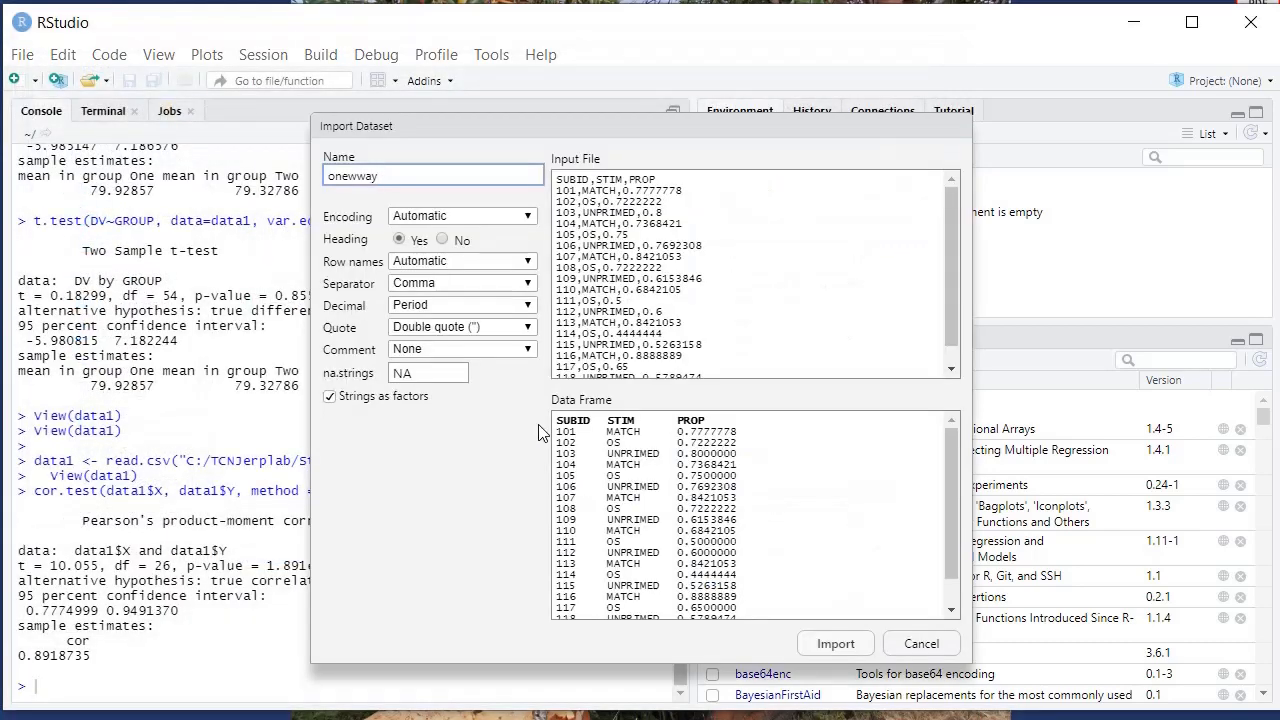
Name the dataset data1 and import it with the remaining default options.
drag(401, 176, 320, 179)
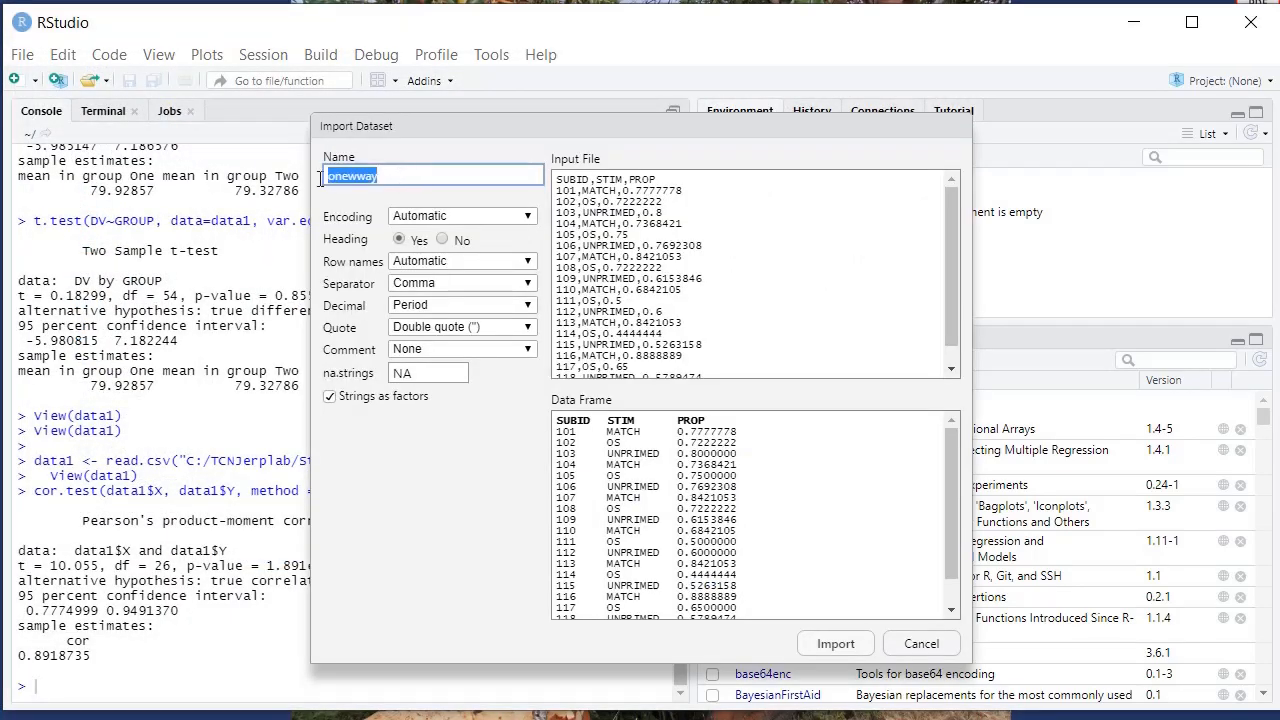
text(data1)
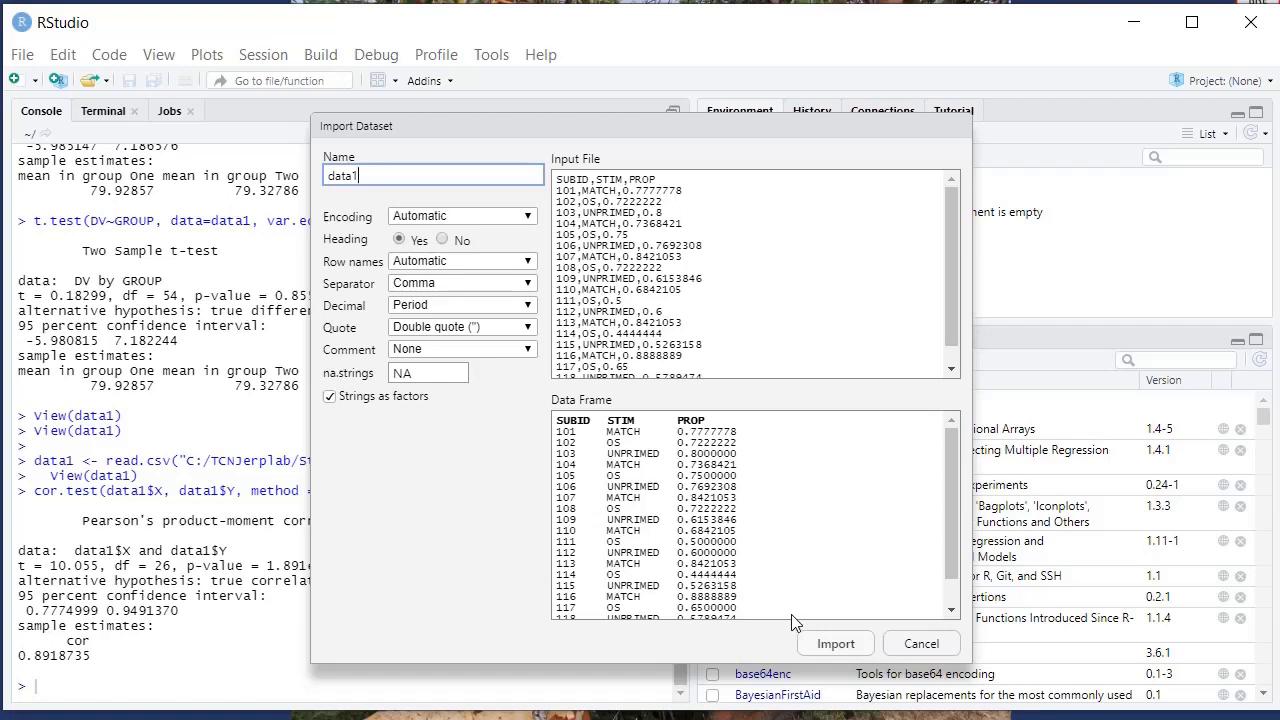
click(834, 644)
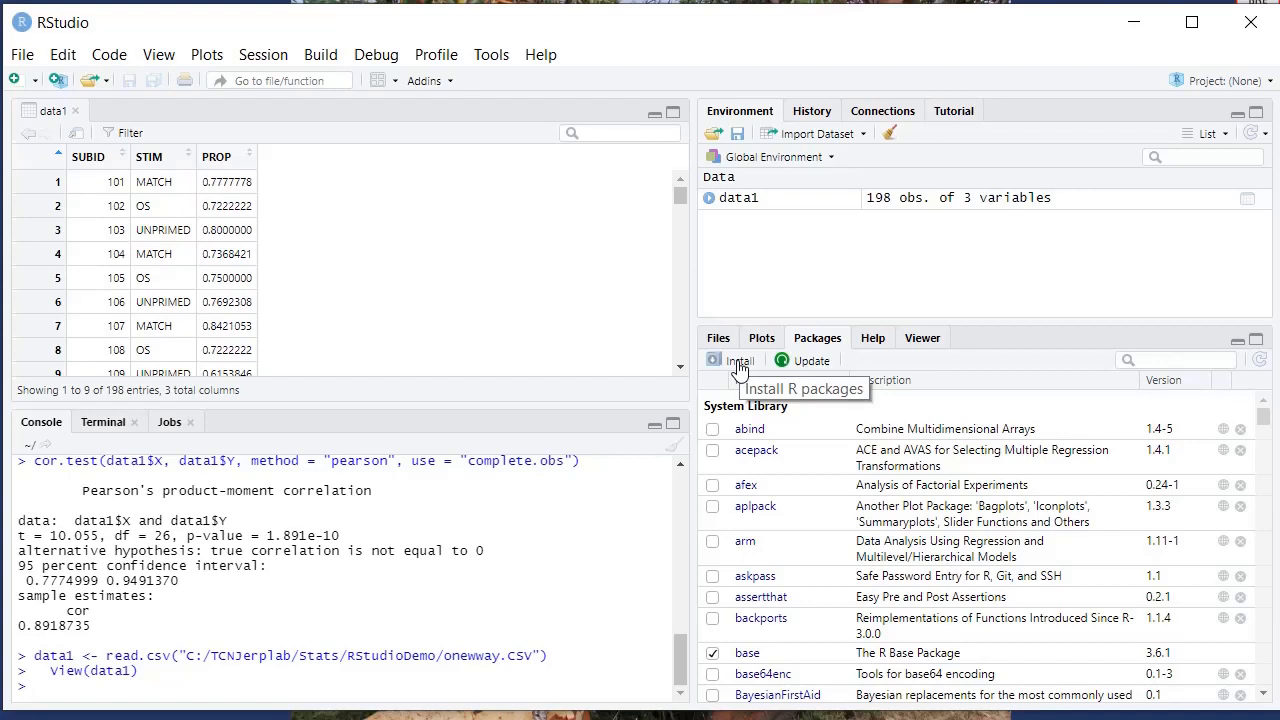
Load the afex package from the system library and review its loading messages in the console.
click(712, 487)
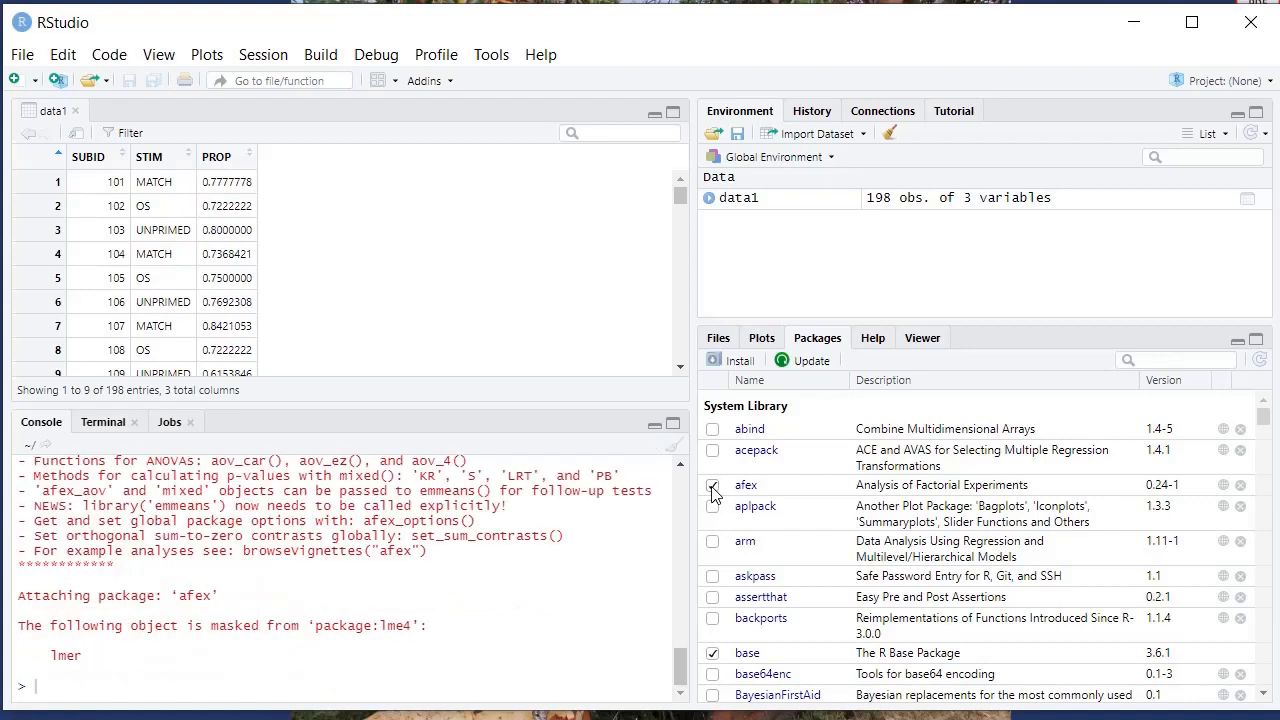
drag(681, 672, 681, 637)
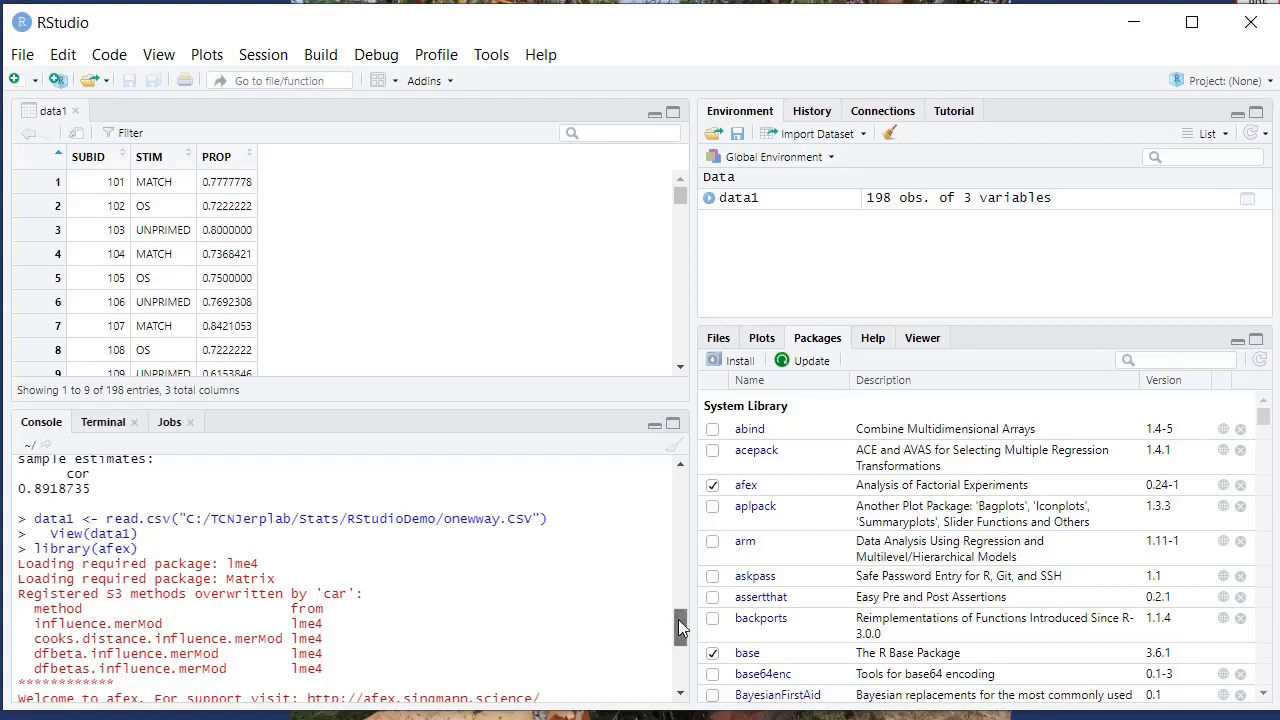
drag(678, 620, 674, 665)
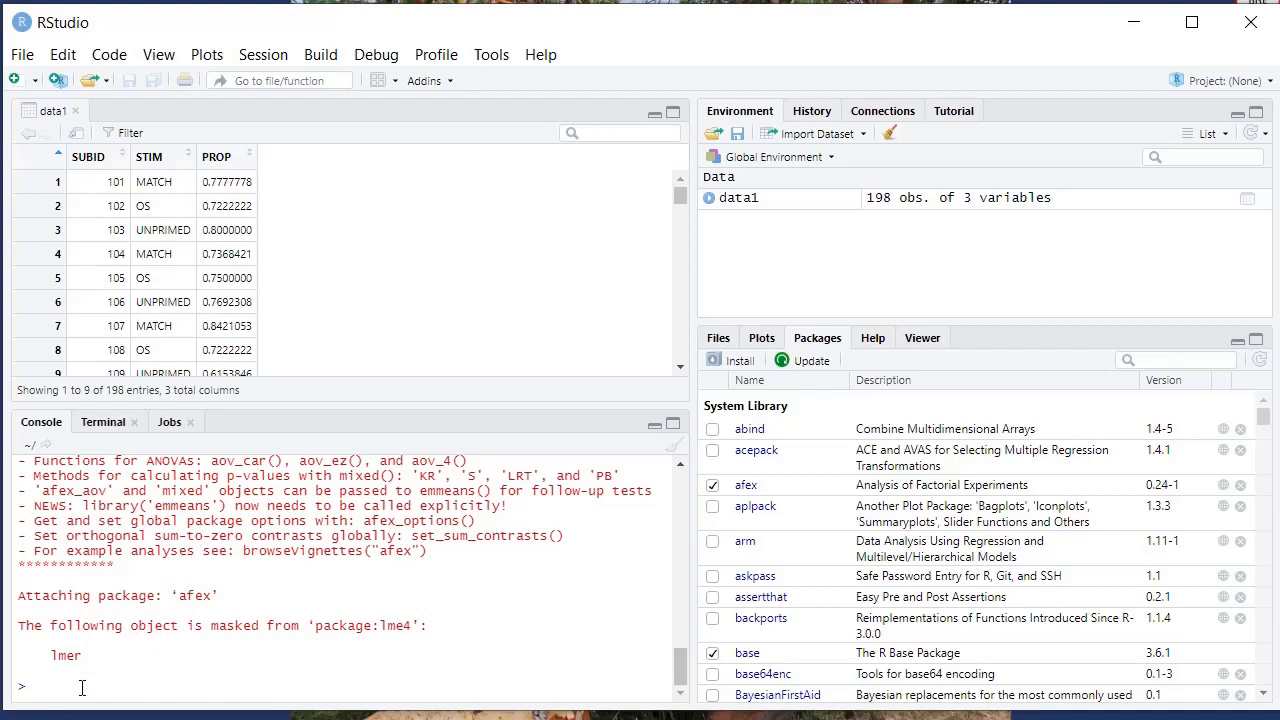
Write the unexecuted console command aov1 <- aov_ez('SUBID', 'PROP', data1).
text(aov1 <- aov_ez)
text(()
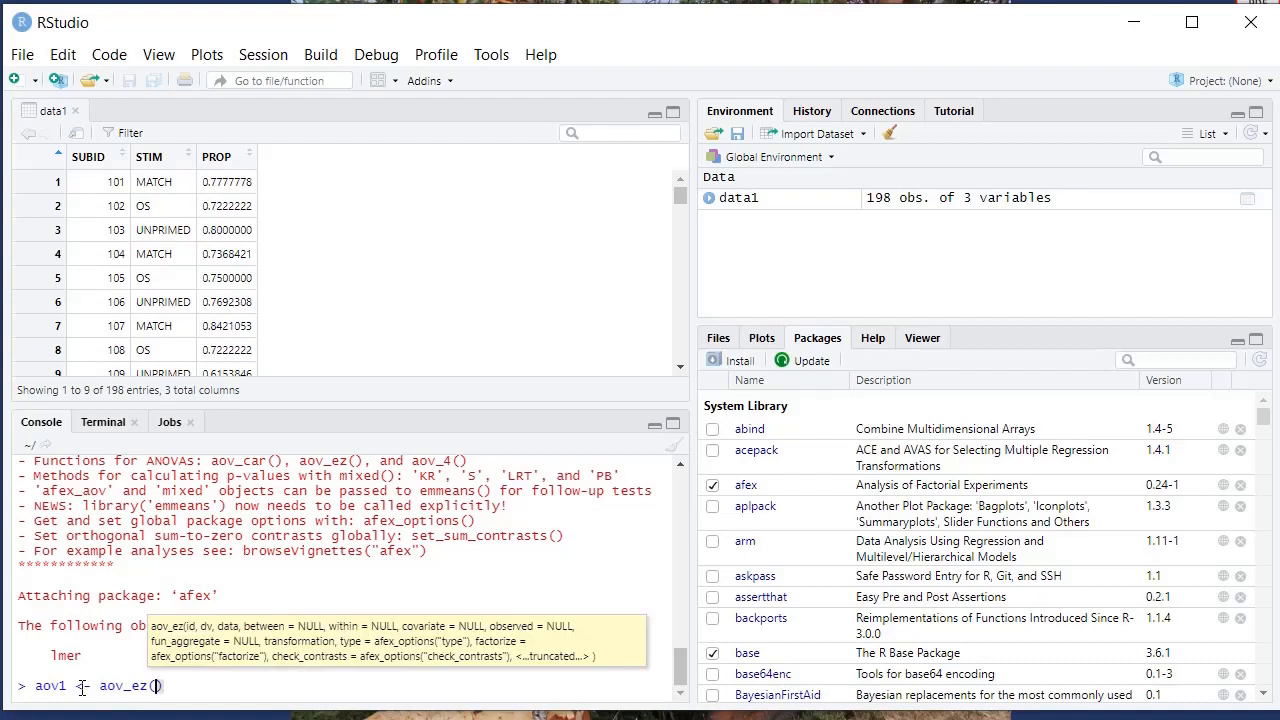
text('SUBDI)
key(BackSpace)
key(BackSpace)
text(ID',)
text(')
text(PROP',)
text(data1)
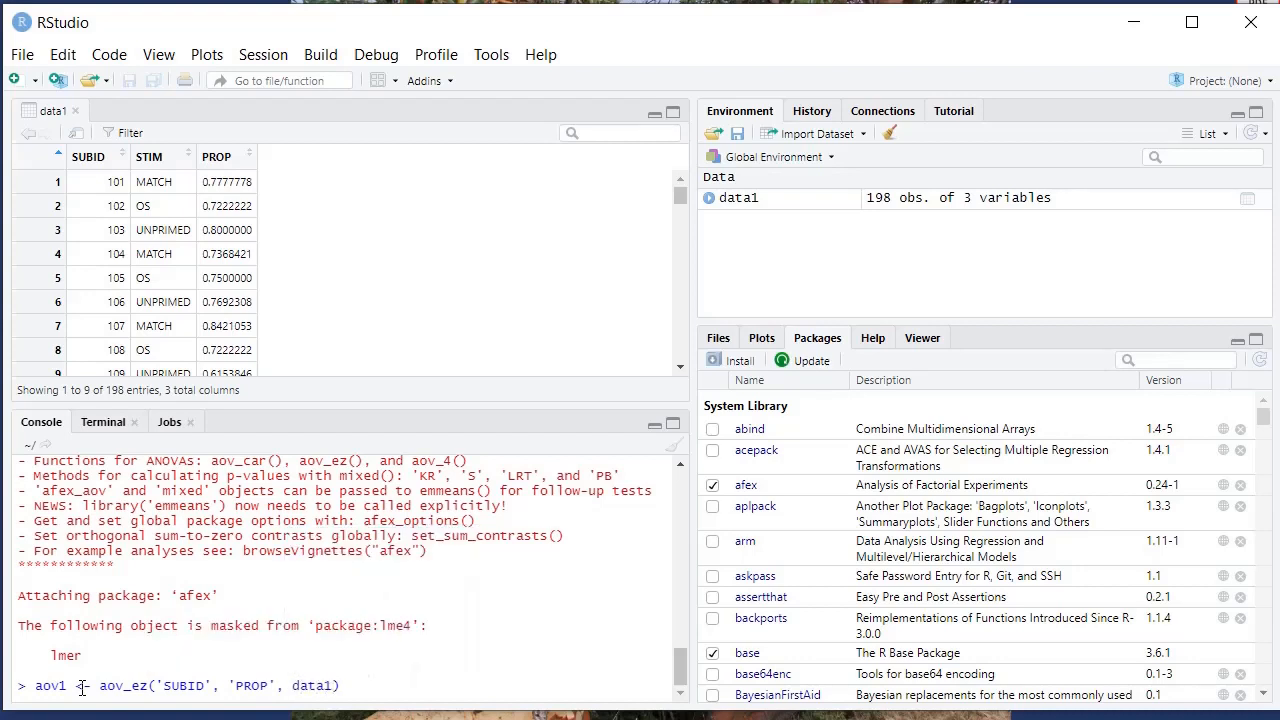
Add the between-subjects argument between = c('STIM') after data1 in the aov_ez call.
text(, )
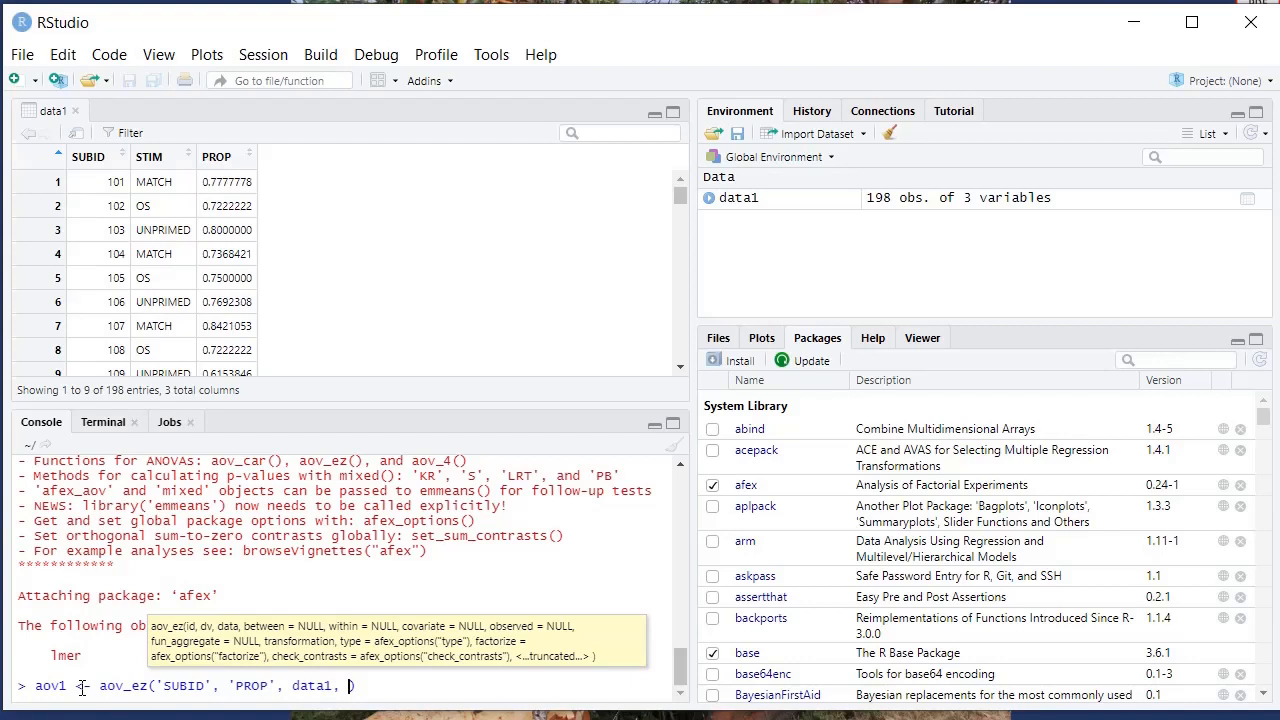
text(betwe)
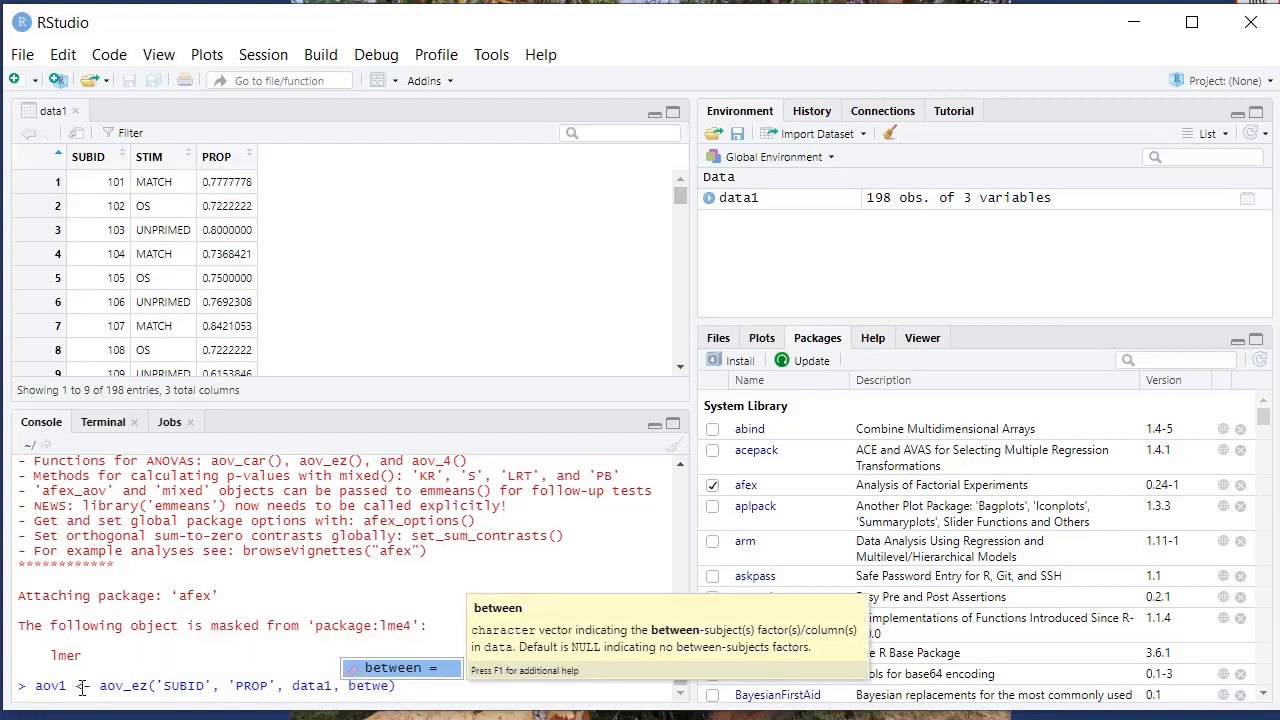
text(en =)
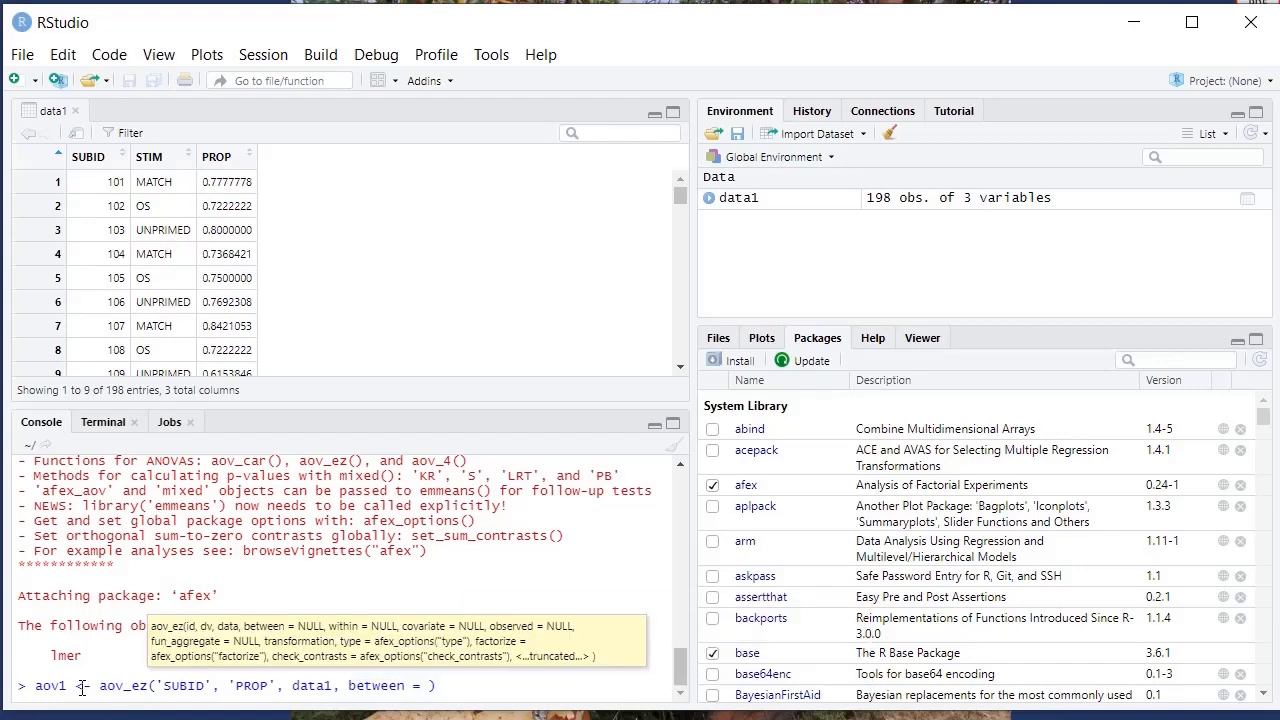
text( c('STIM')))
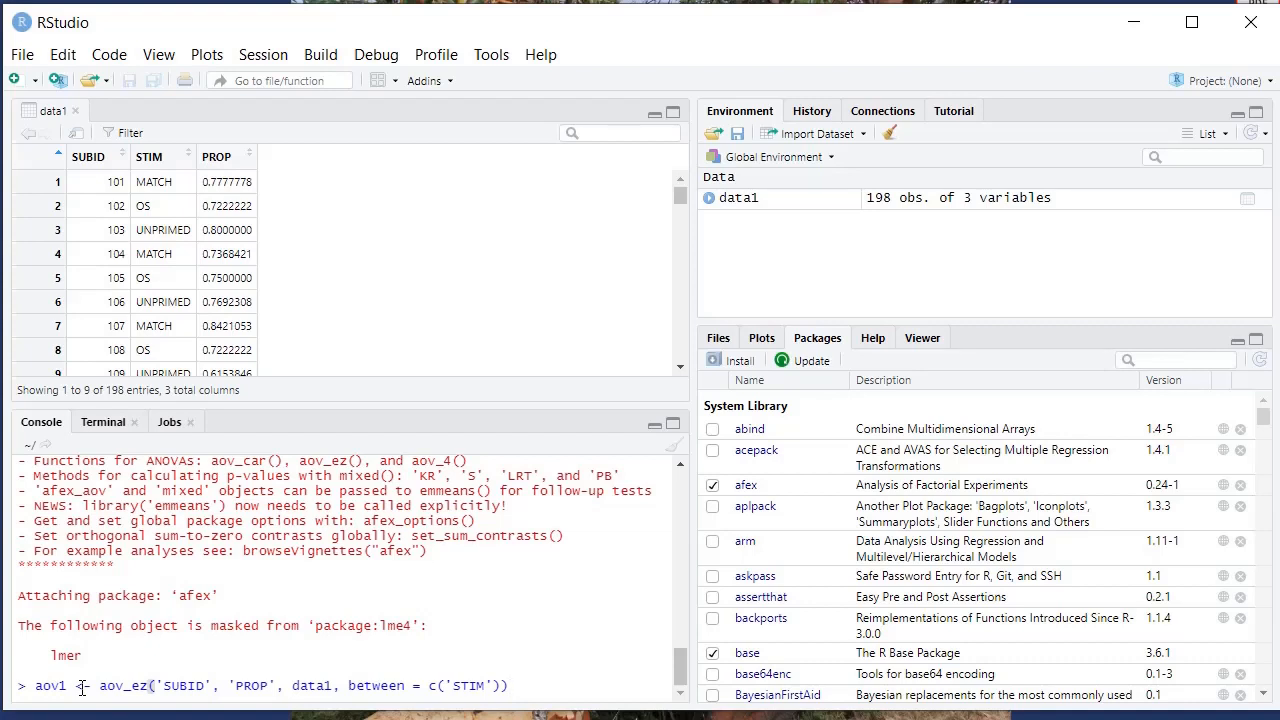
Run the aov_ez command to store the model as aov1 and print its ANOVA table in the console.
key(Return)
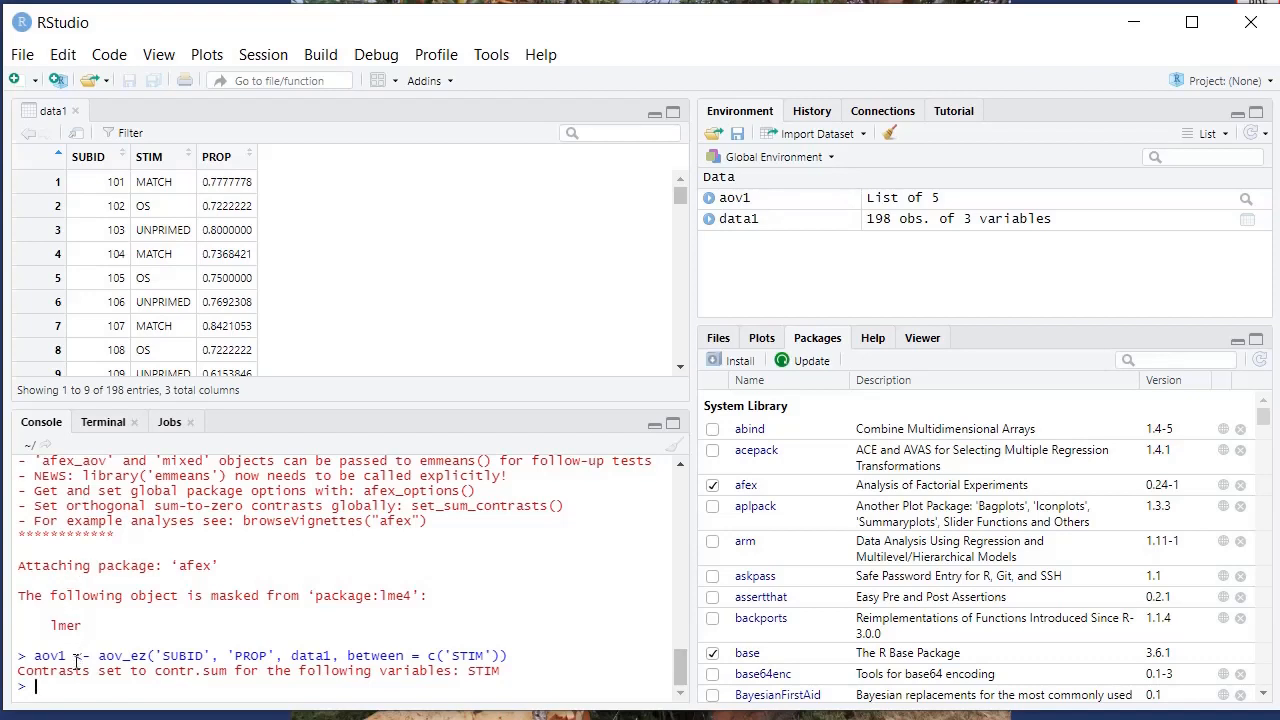
text(aov1)
key(Return)
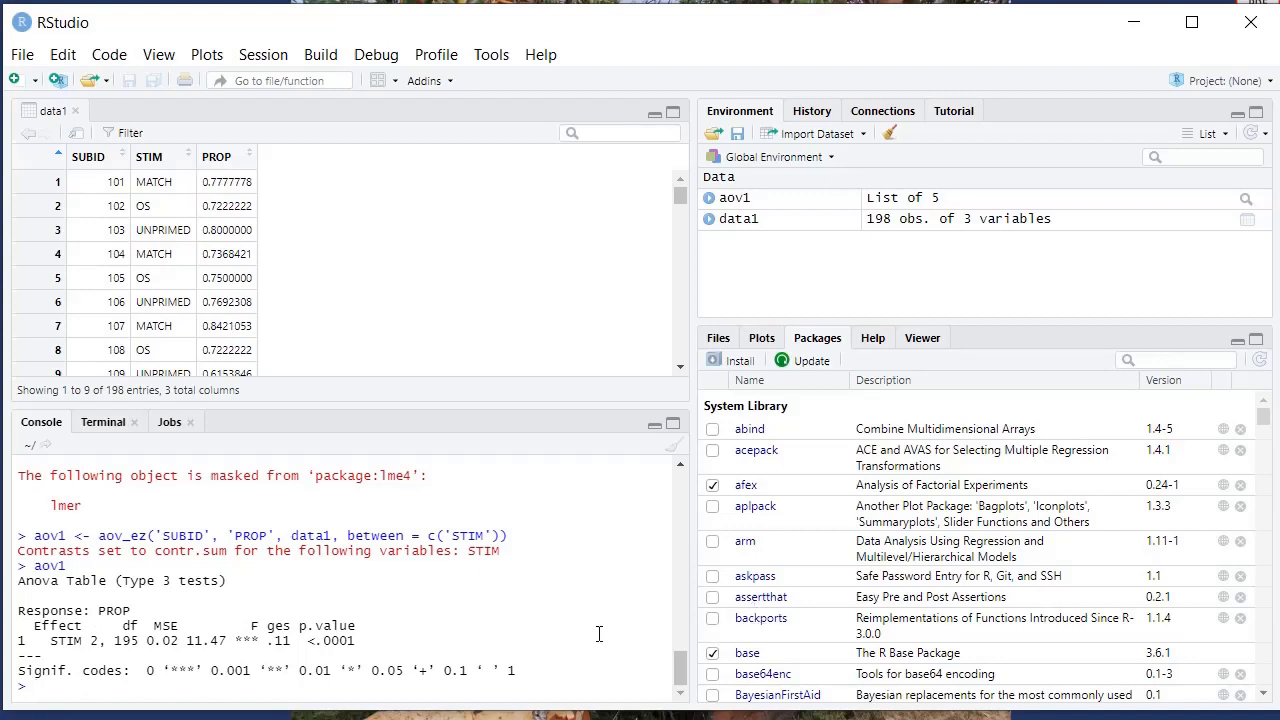
Write the unexecuted console command nice(aov1, es="pes") to request partial eta squared as the effect size.
text(nice()
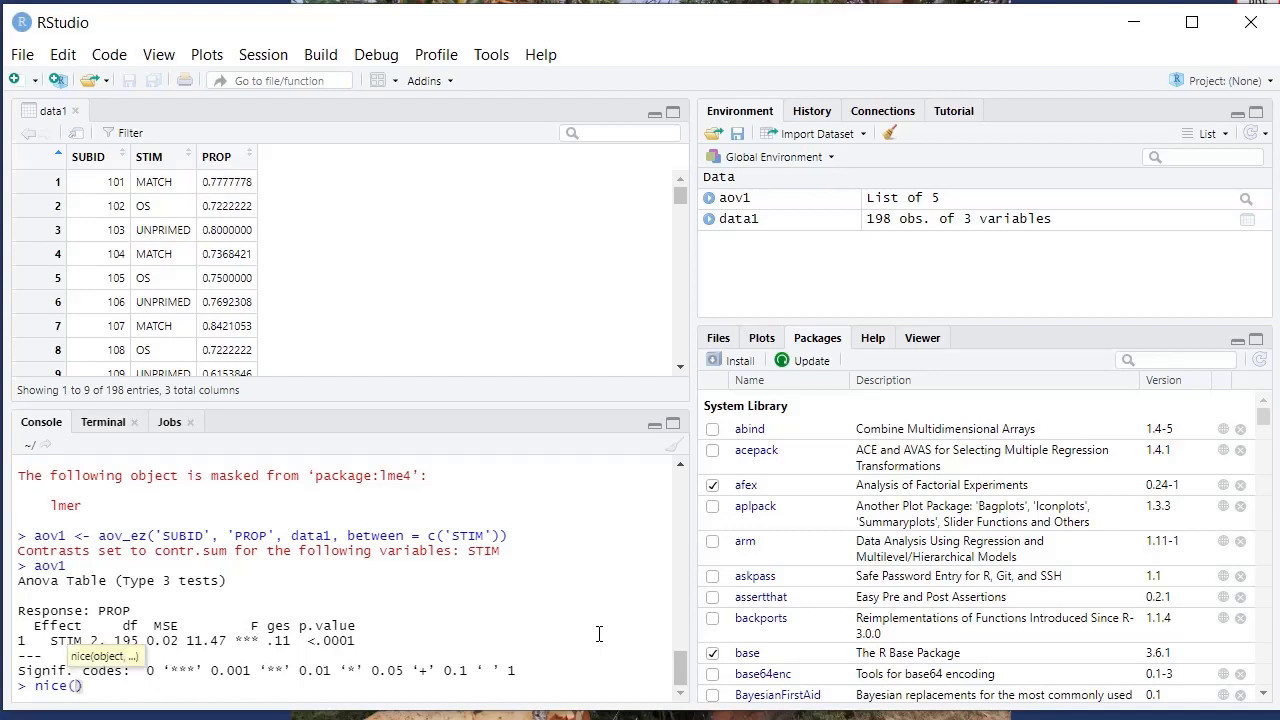
text(aov1)
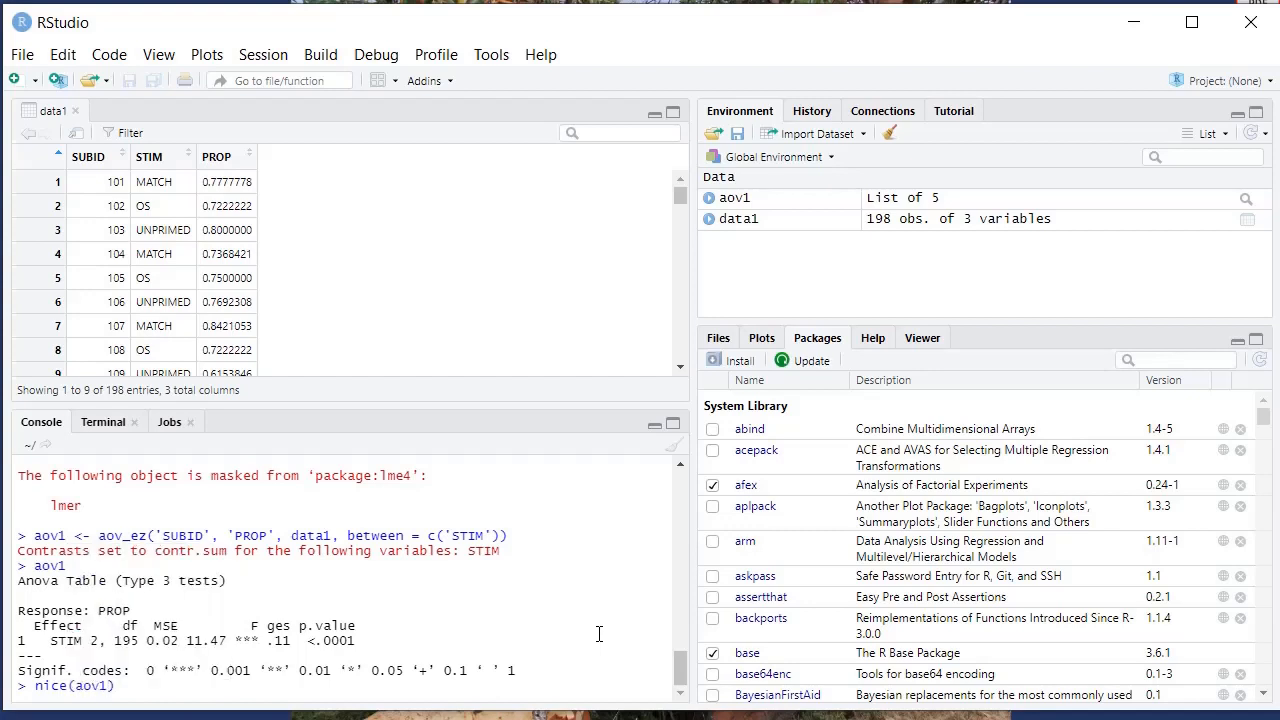
text(, es=)
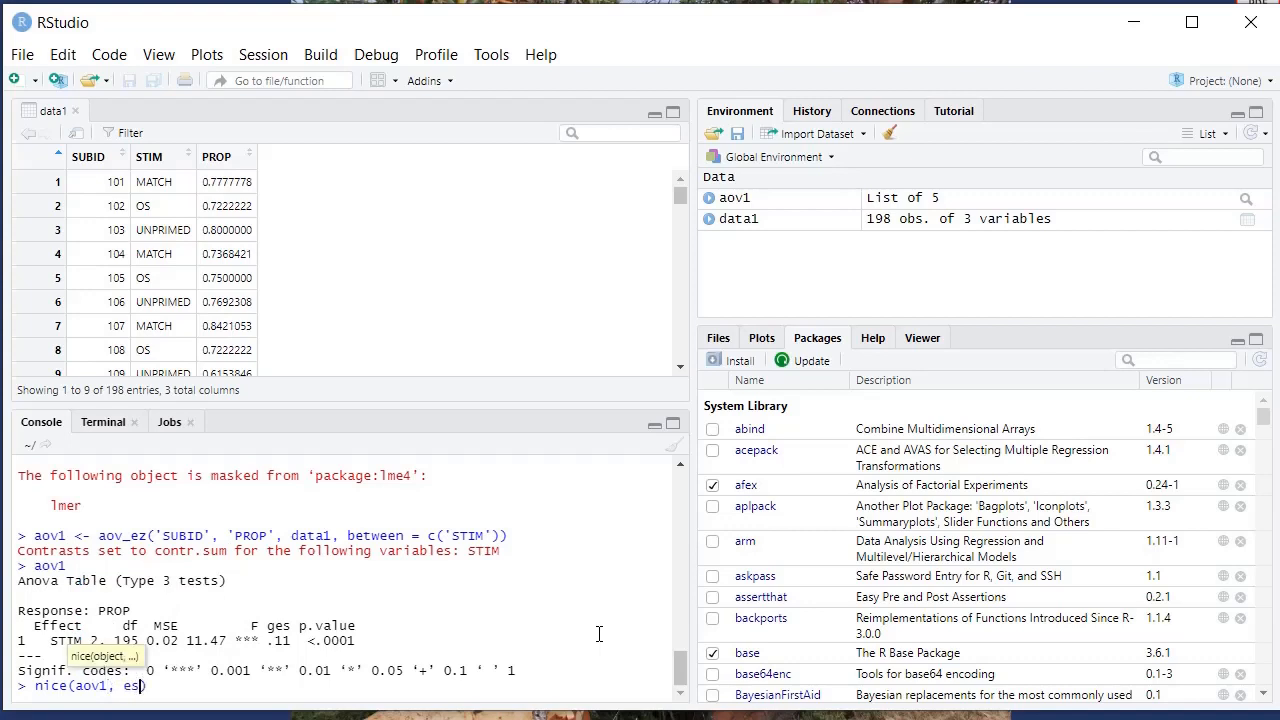
text("pes")
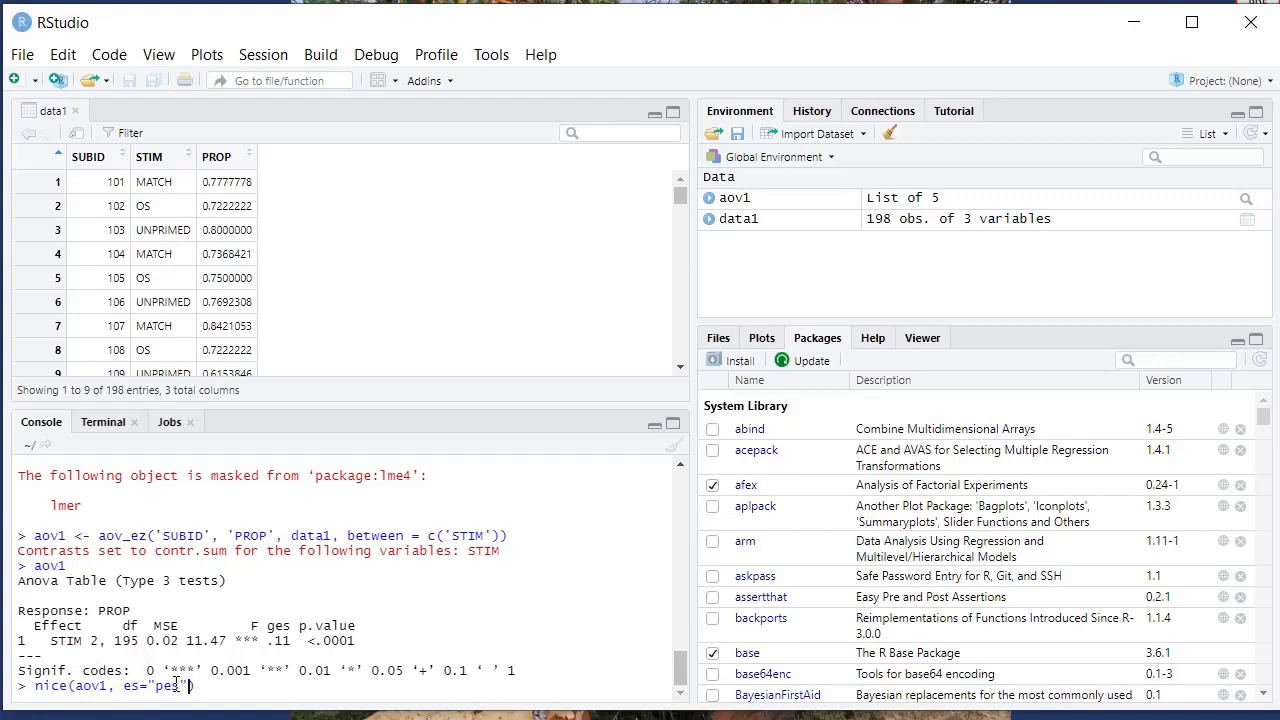
Add the arguments correction = 'GG' and MSE = FALSE after es="pes" in the nice() call.
text(, correction)
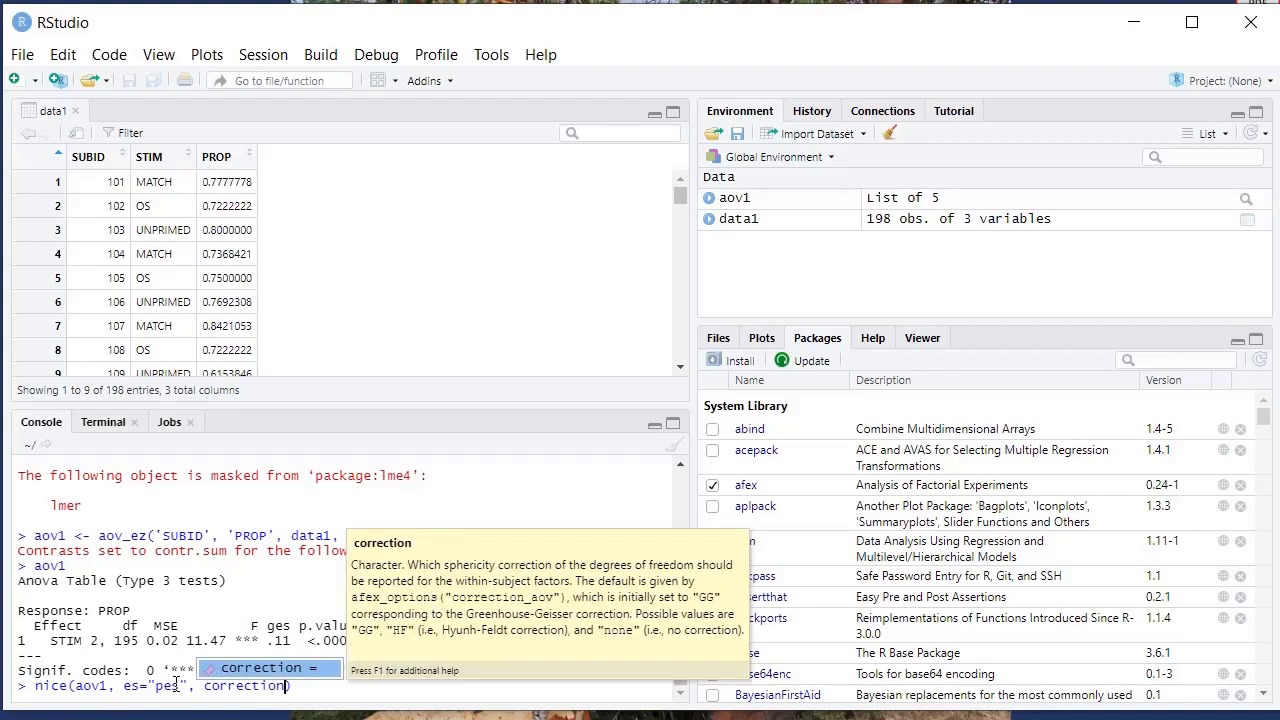
key(Tab)
text(')
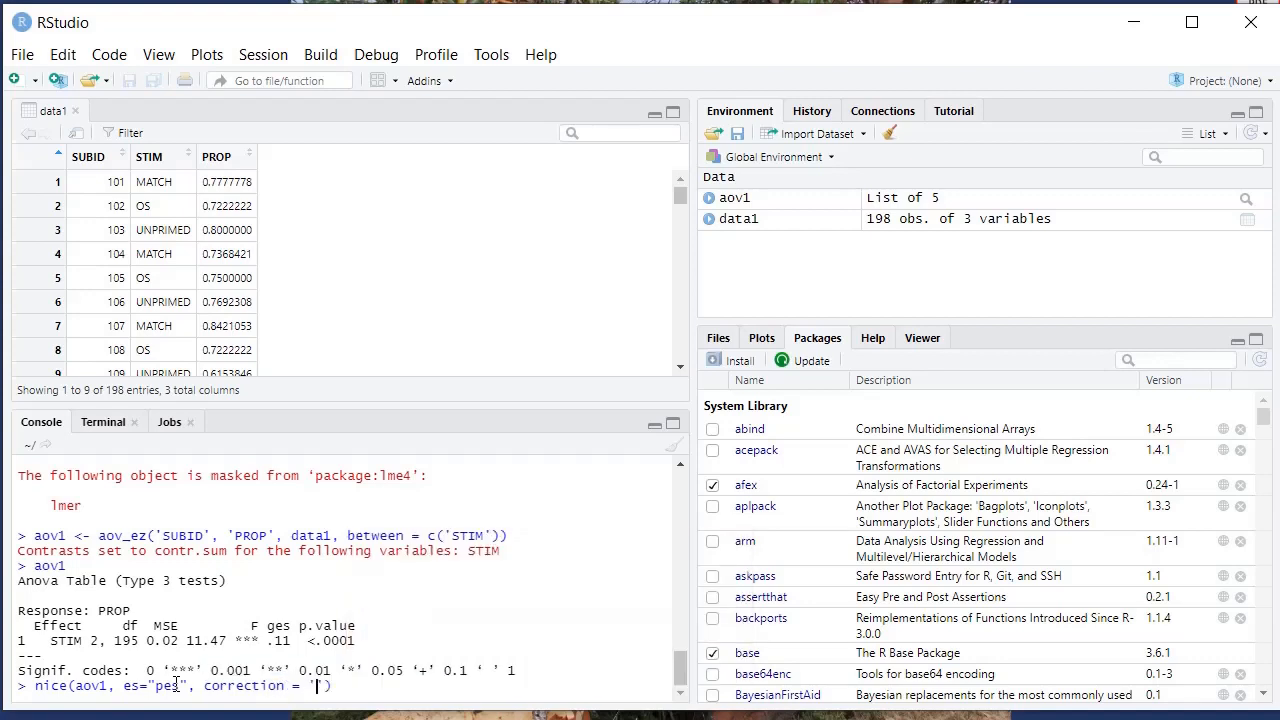
text(GG',)
text(MSE)
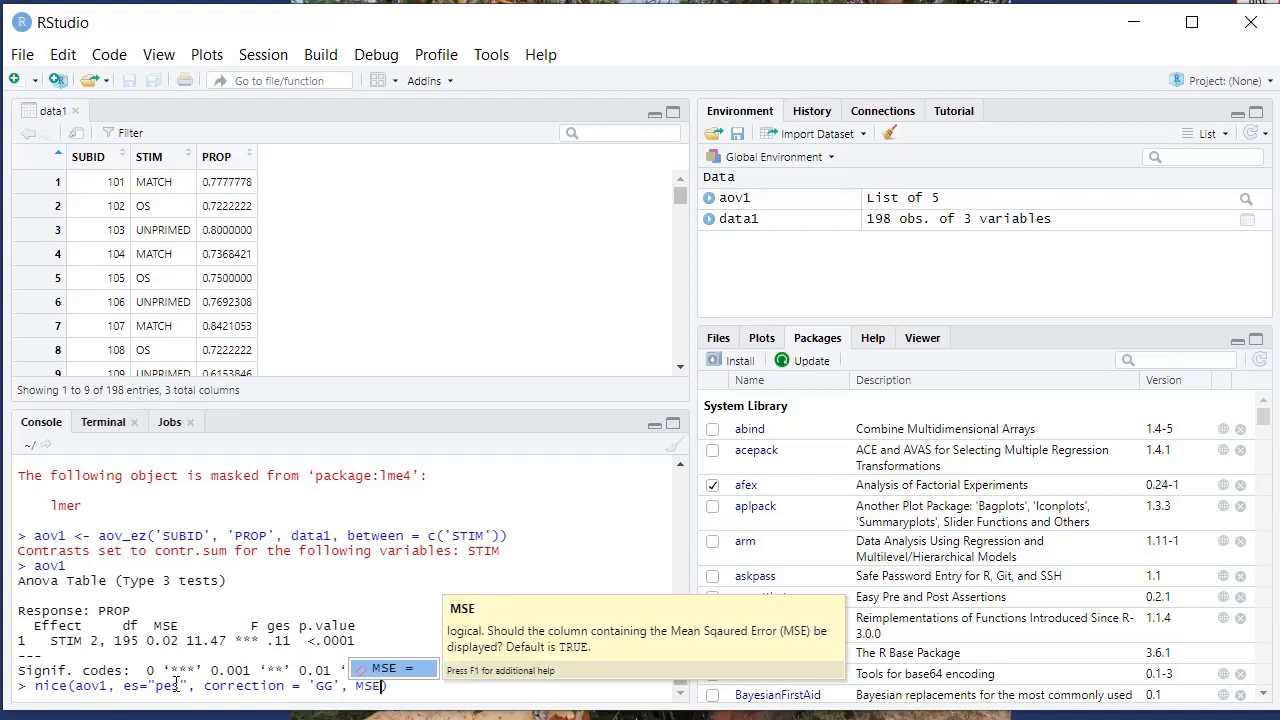
key(Tab)
text(FALSE)
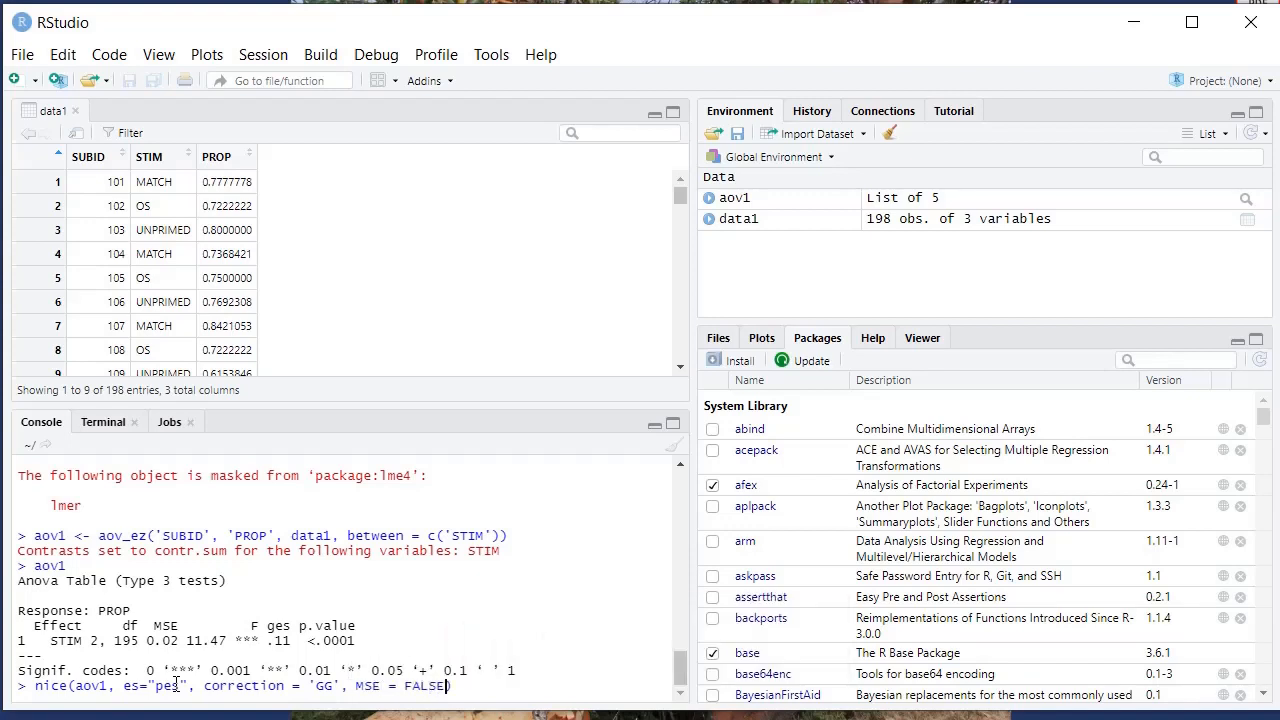
Run the nice() command and examine the degrees of freedom, F, effect size and p-value in the STIM row.
key(End)
key(Return)
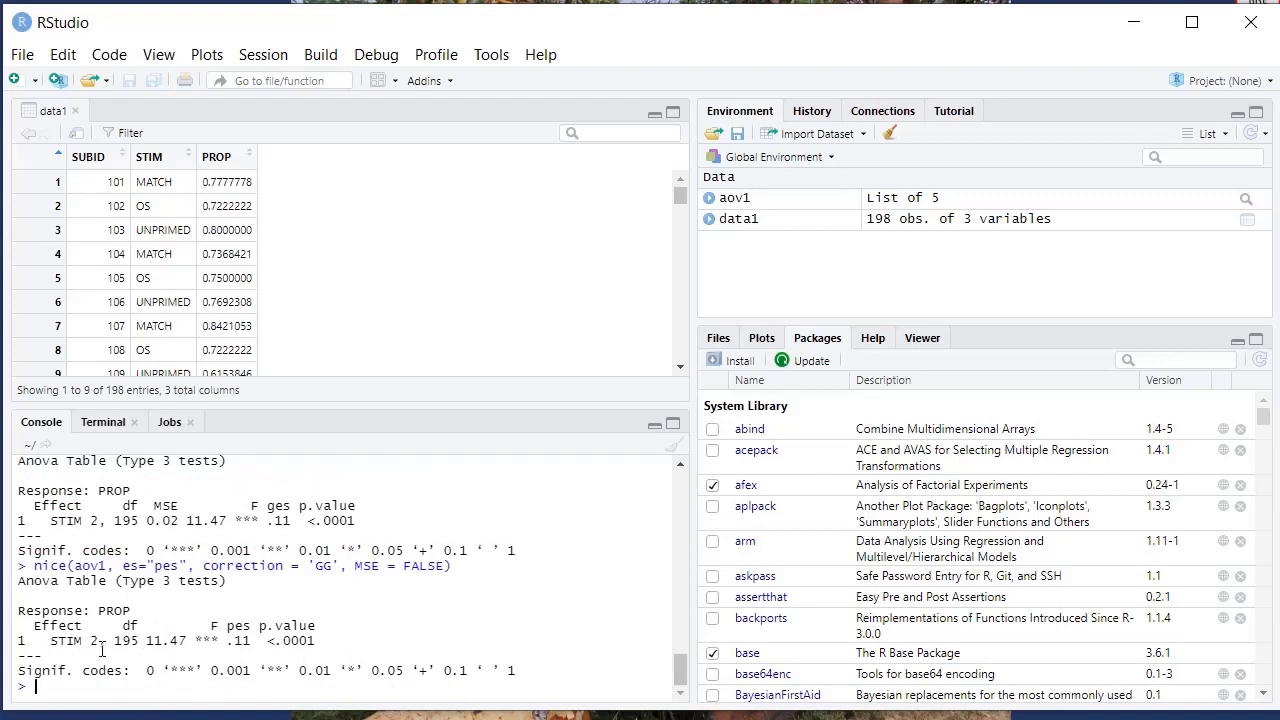
drag(92, 642, 185, 644)
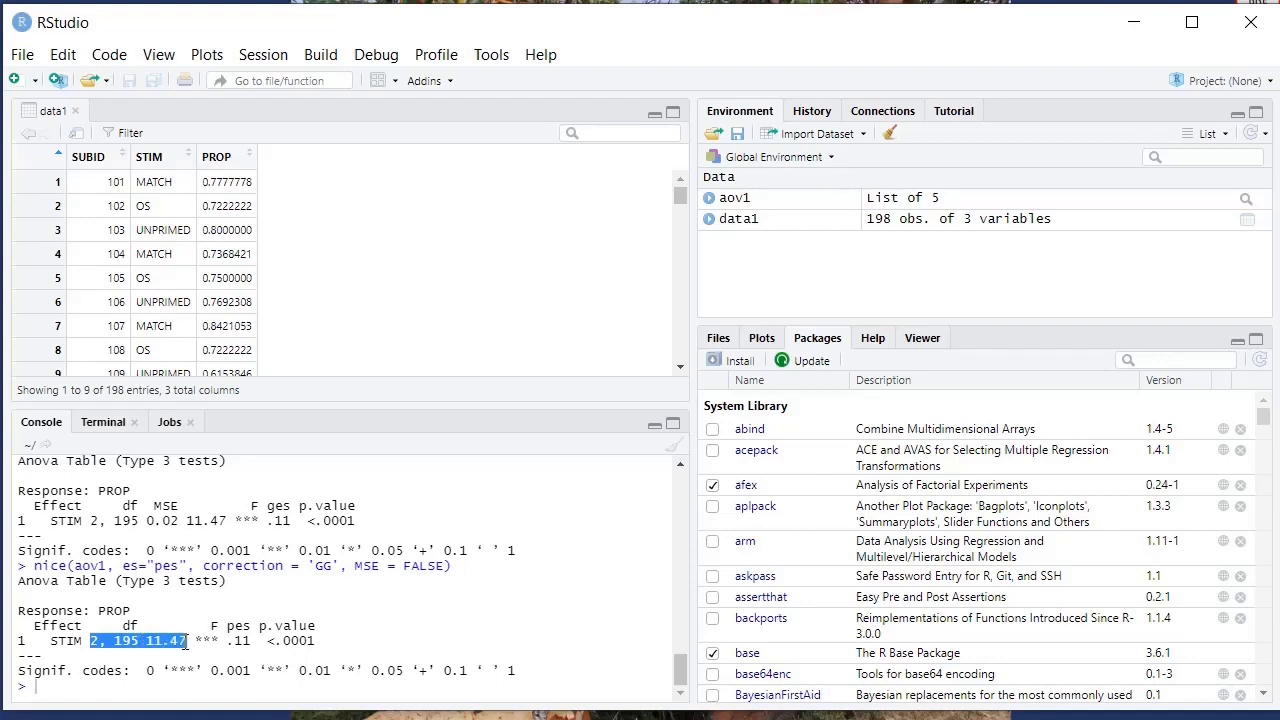
drag(227, 641, 322, 641)
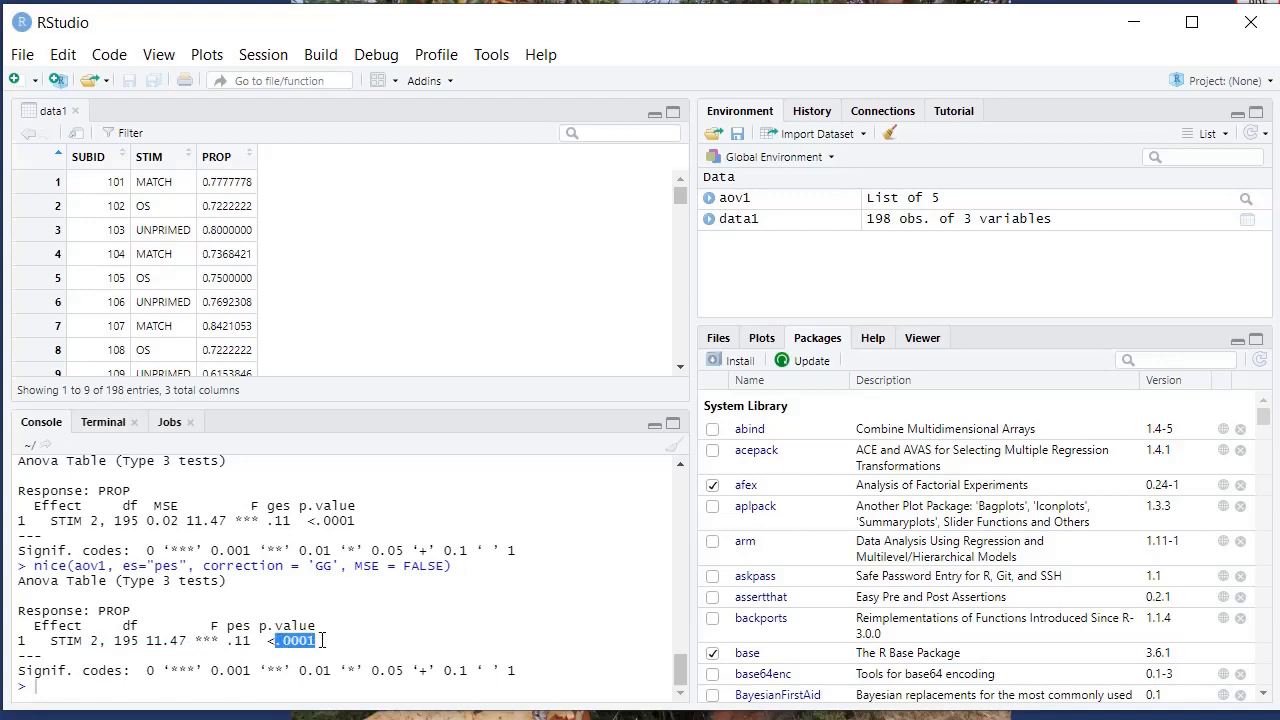